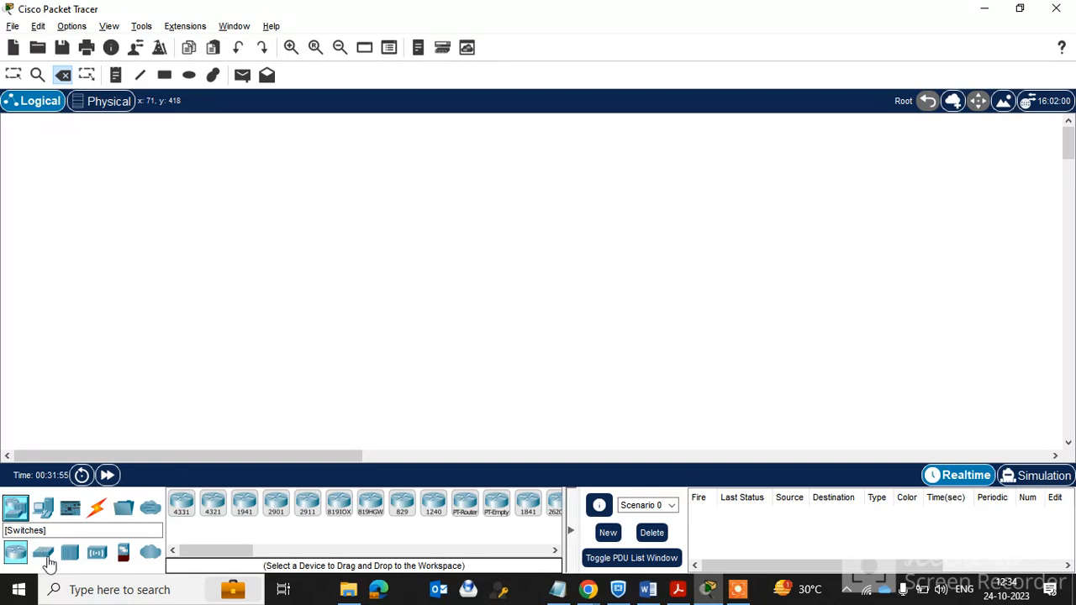
Place a 2960 switch in the logical workspace and add two PCs to the left of it, one below the other.
click(42, 553)
drag(181, 504, 442, 177)
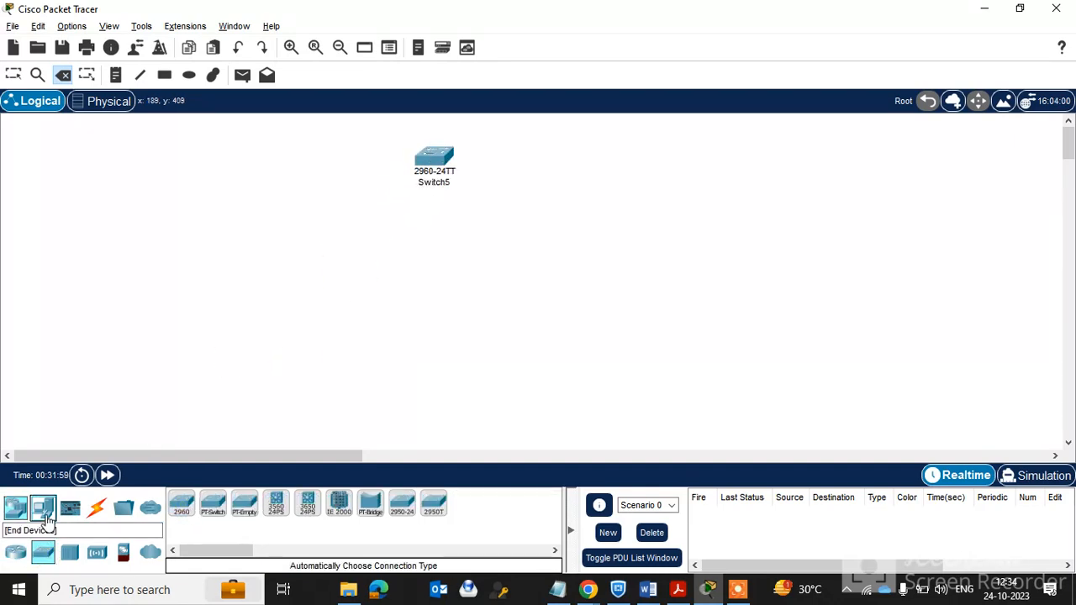
click(42, 508)
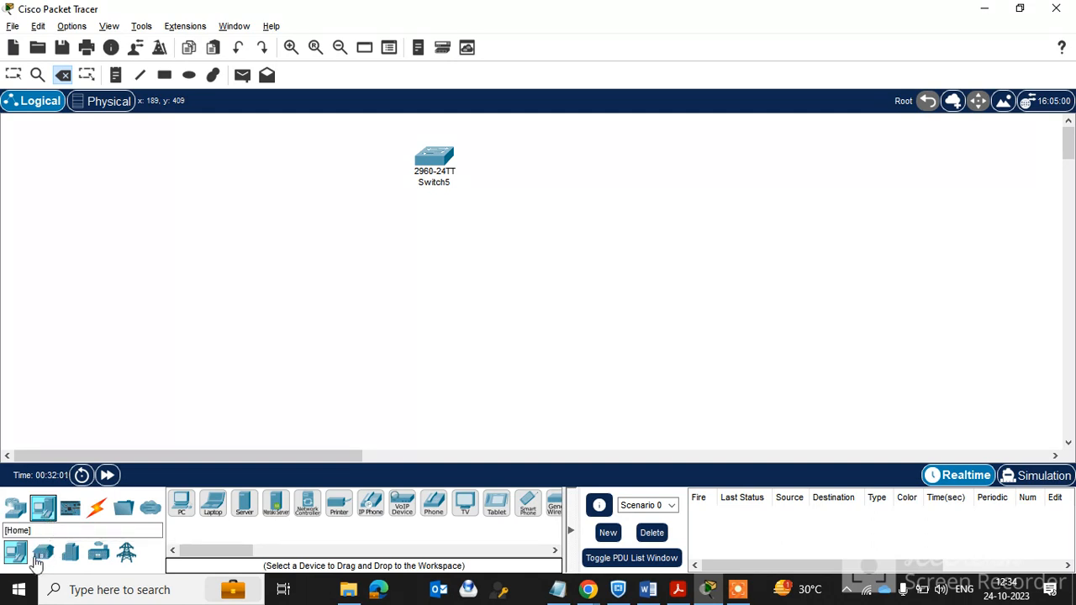
drag(183, 509, 208, 200)
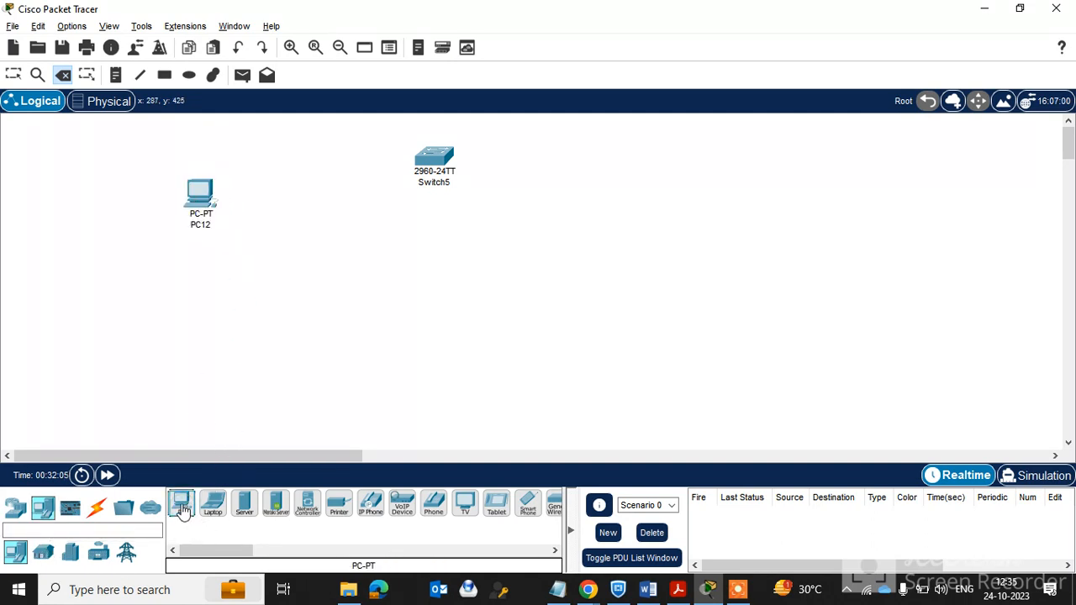
drag(182, 505, 220, 370)
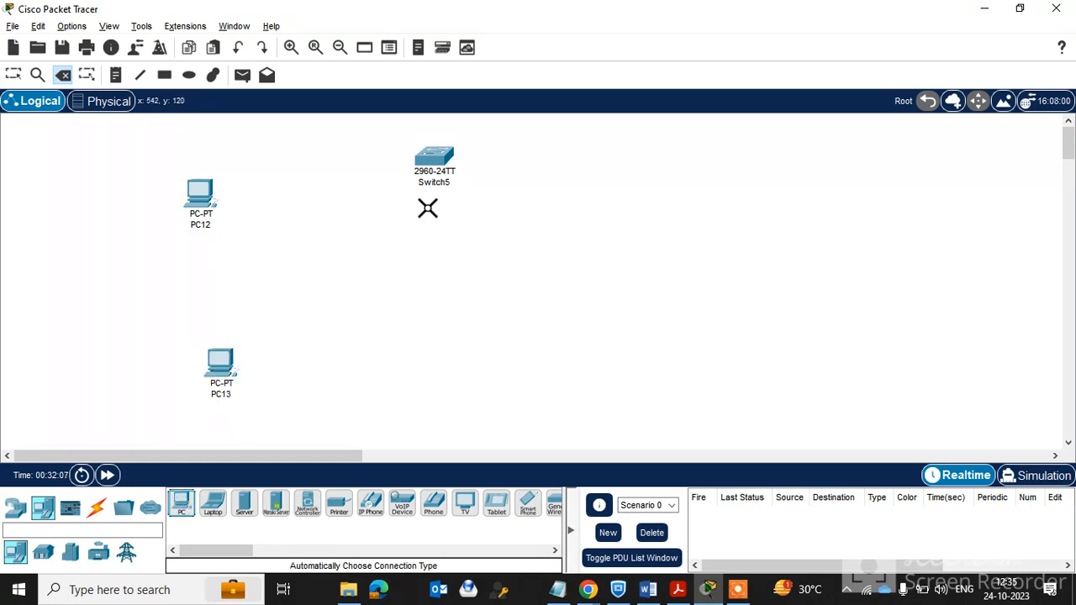
Cable the switch to both PCs, using the automatically chosen connection type for each link.
click(97, 507)
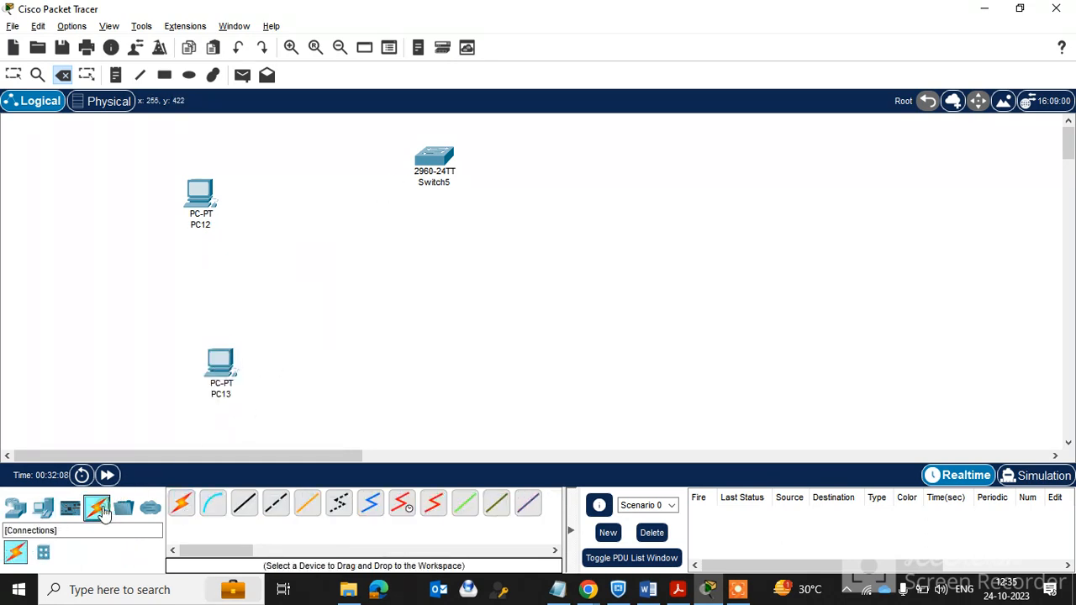
click(180, 502)
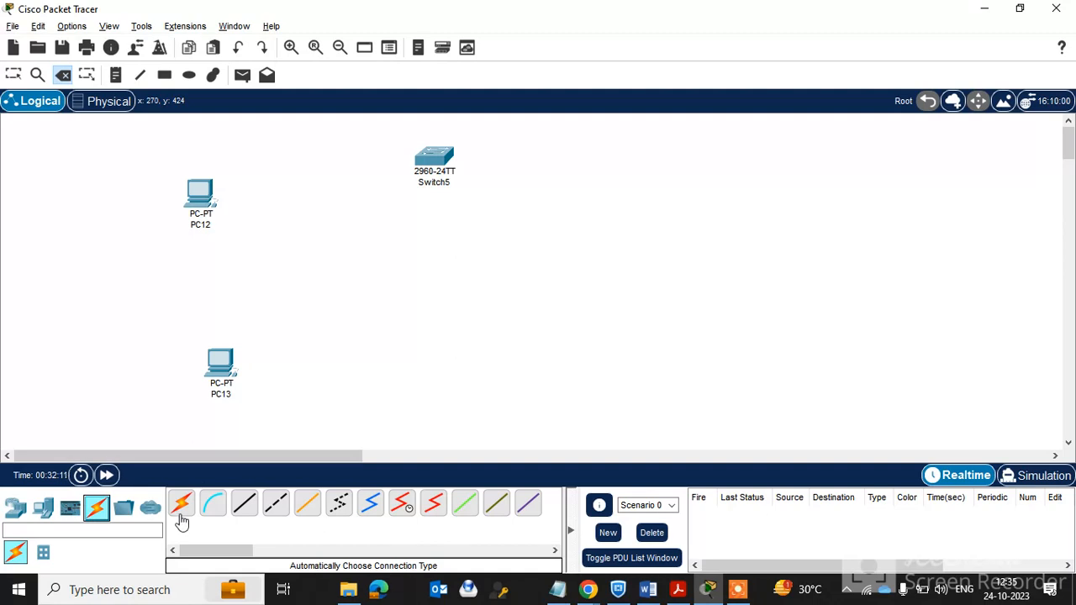
click(182, 509)
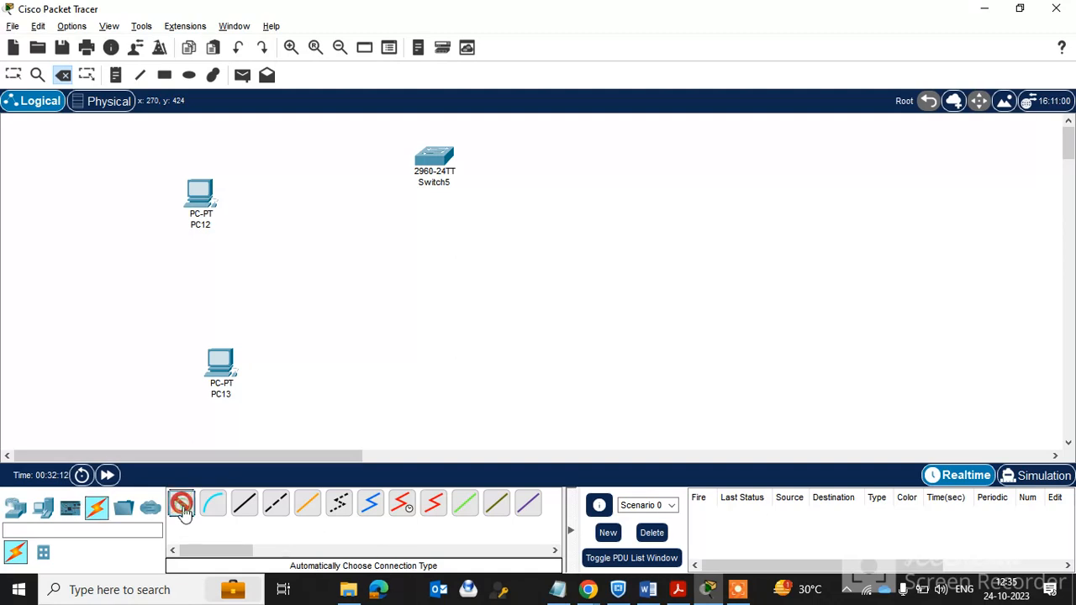
click(432, 173)
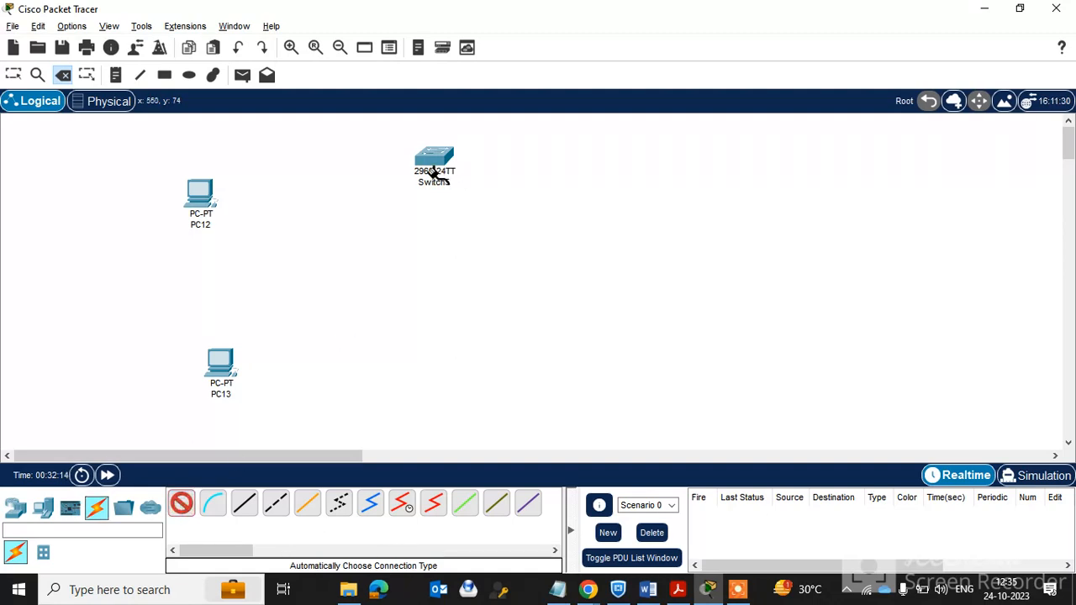
click(202, 210)
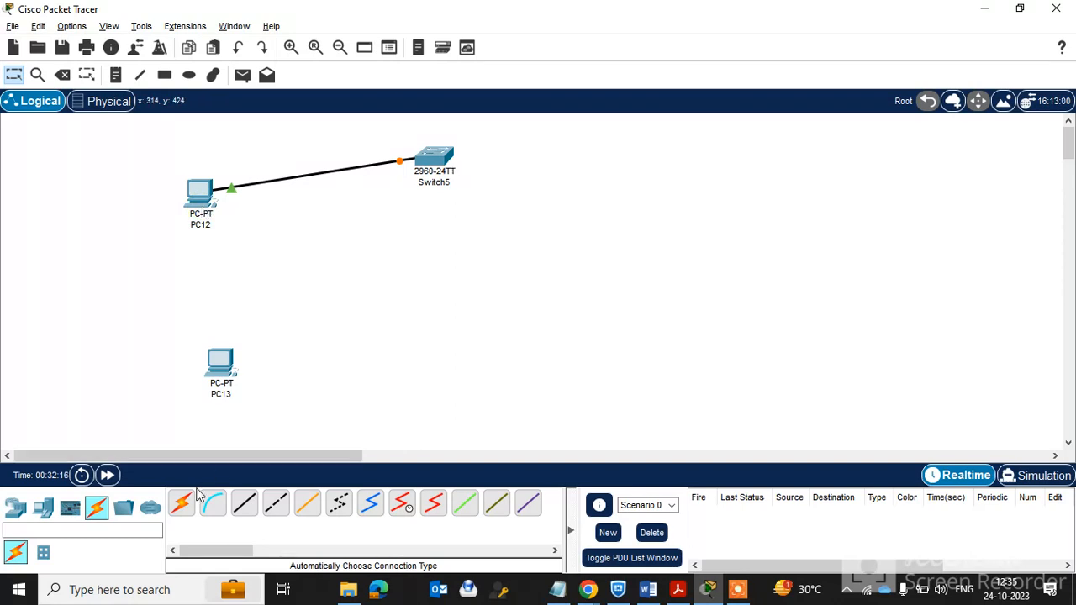
click(182, 505)
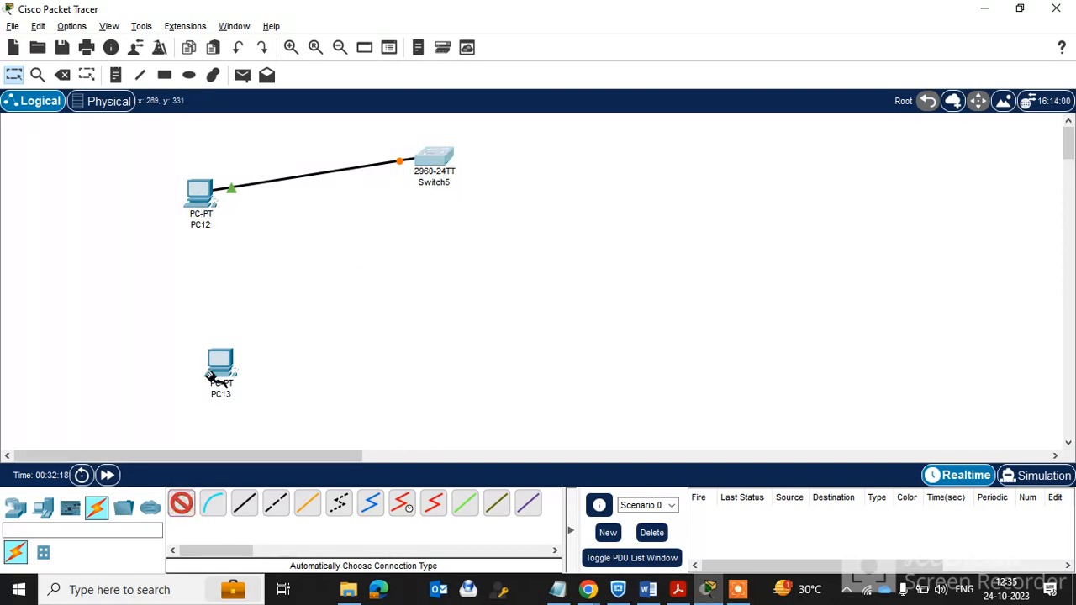
click(416, 168)
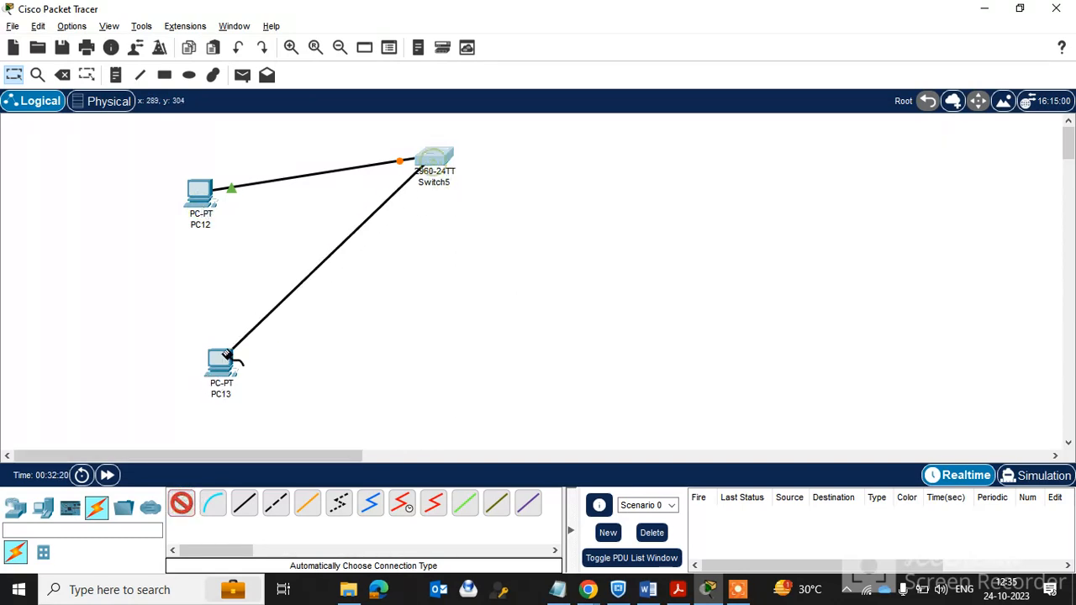
click(218, 363)
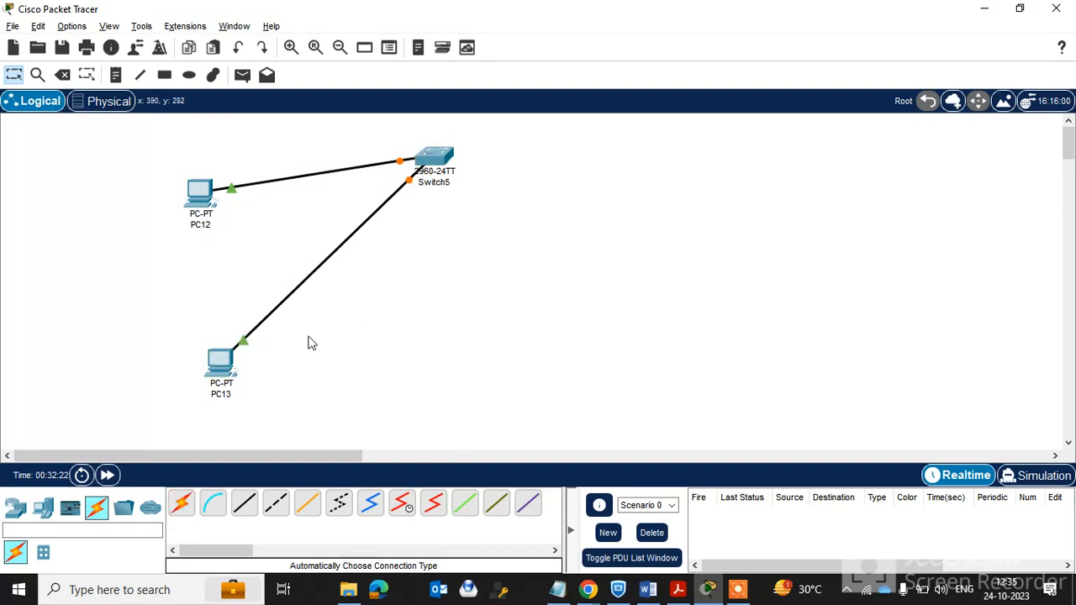
Give the upper PC, PC12, the static IPv4 address 192.168.100.1 with subnet mask 255.255.255.0 and close its window.
click(208, 202)
click(439, 55)
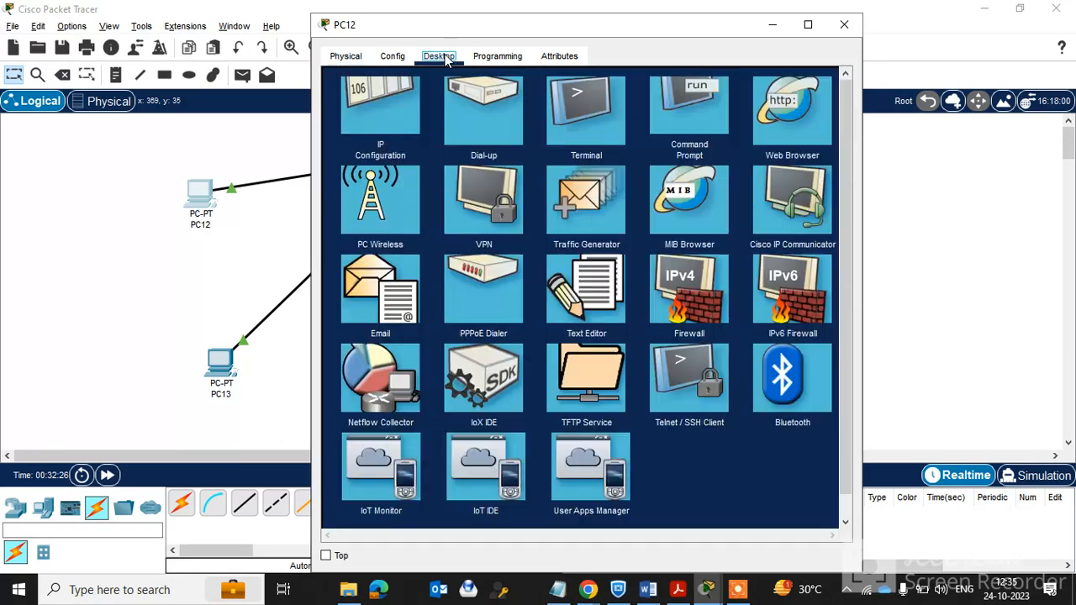
click(377, 129)
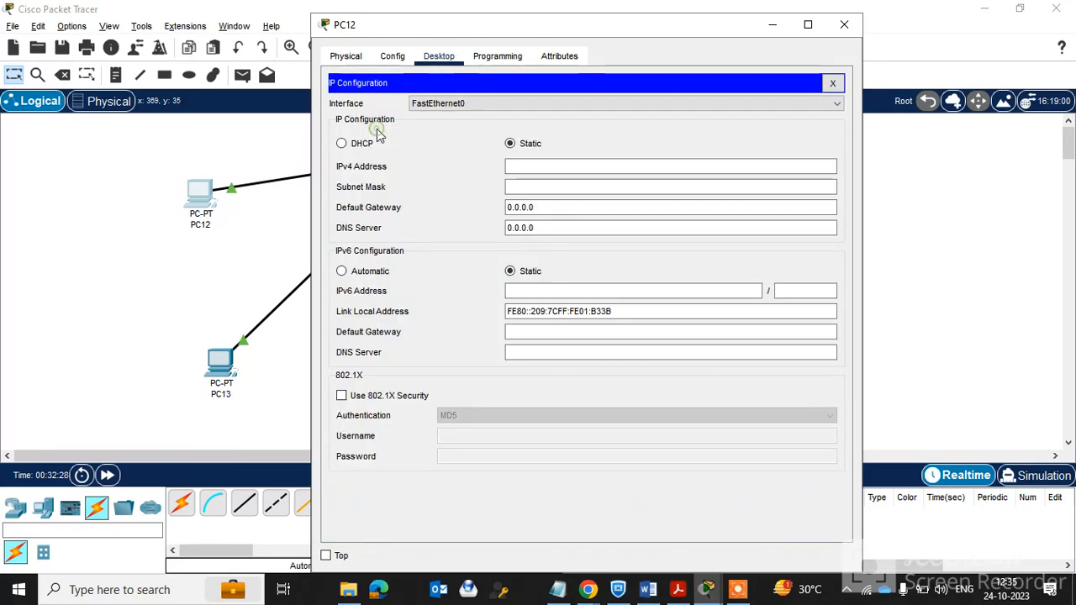
click(521, 165)
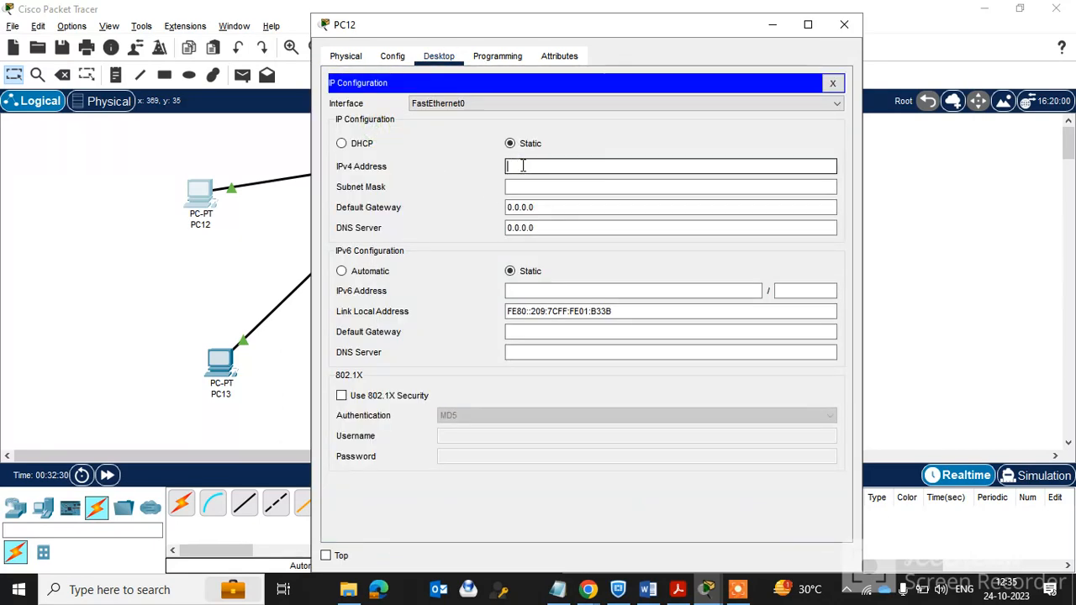
text(192.1)
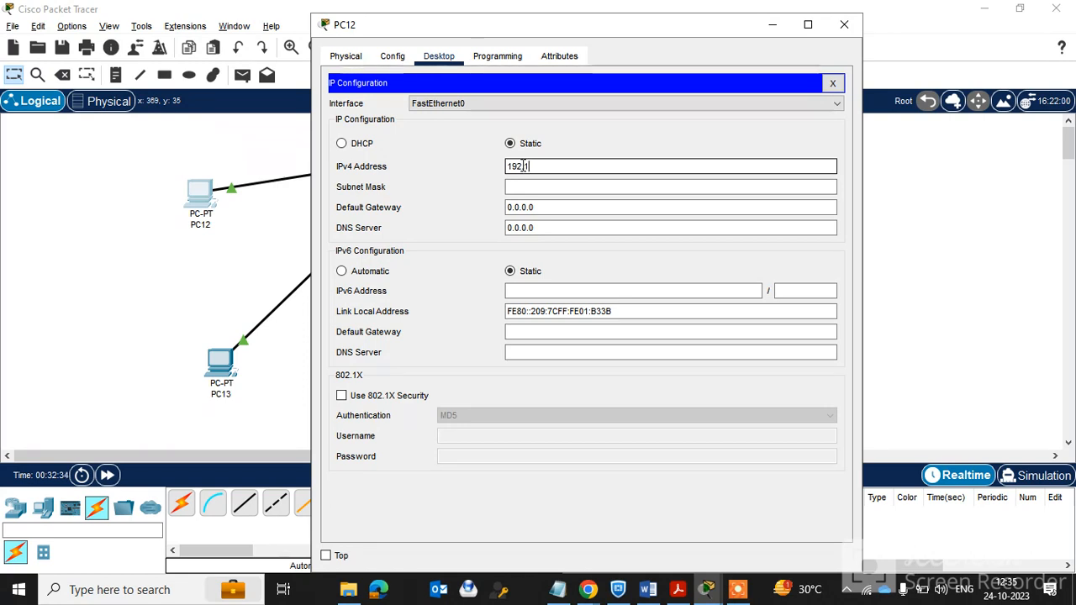
text(68.100.1)
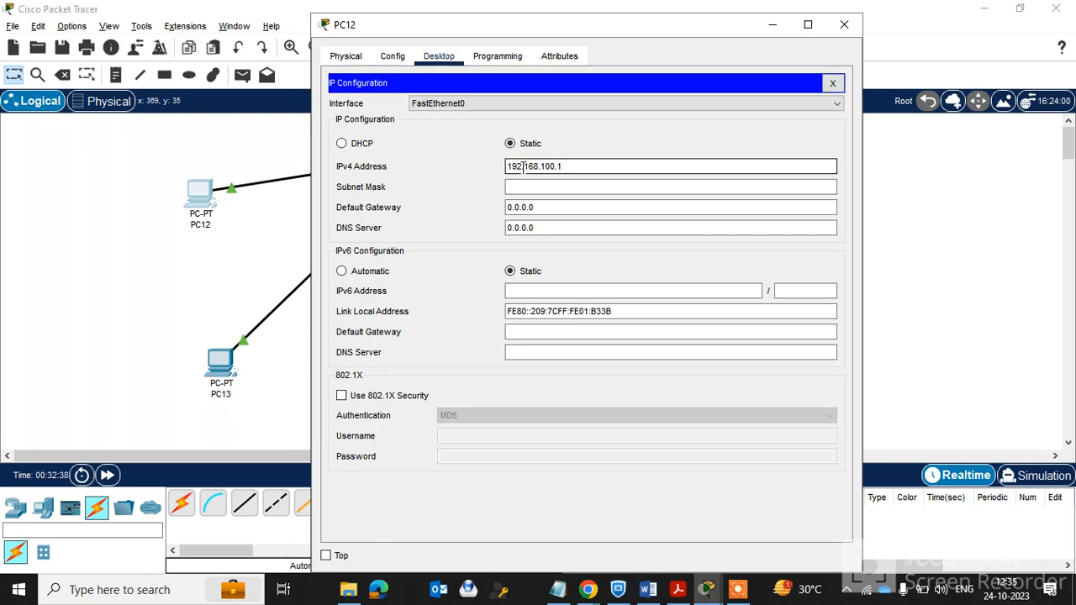
click(525, 187)
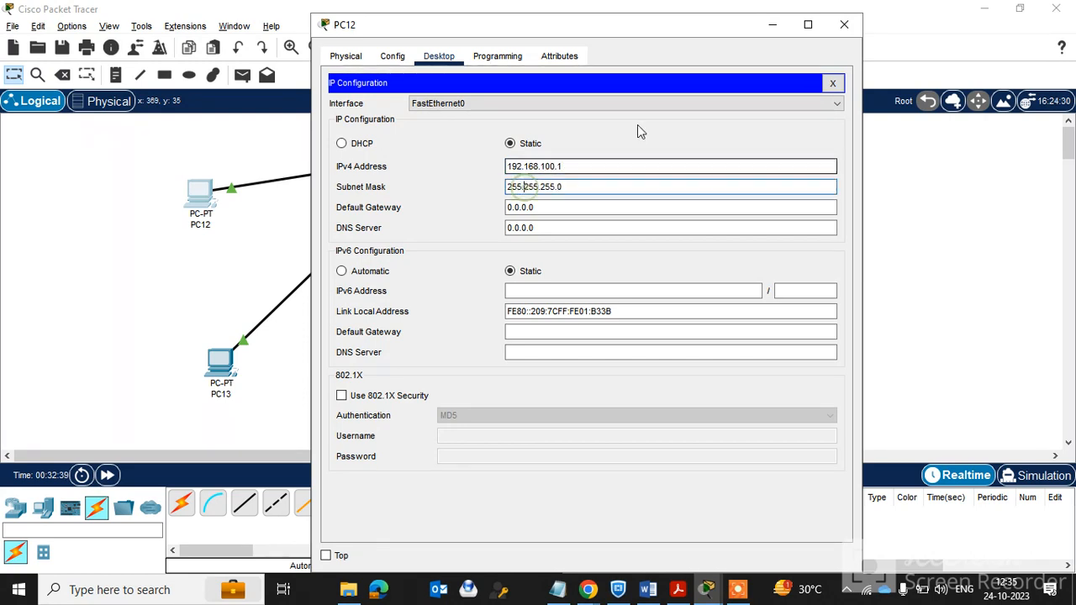
click(843, 25)
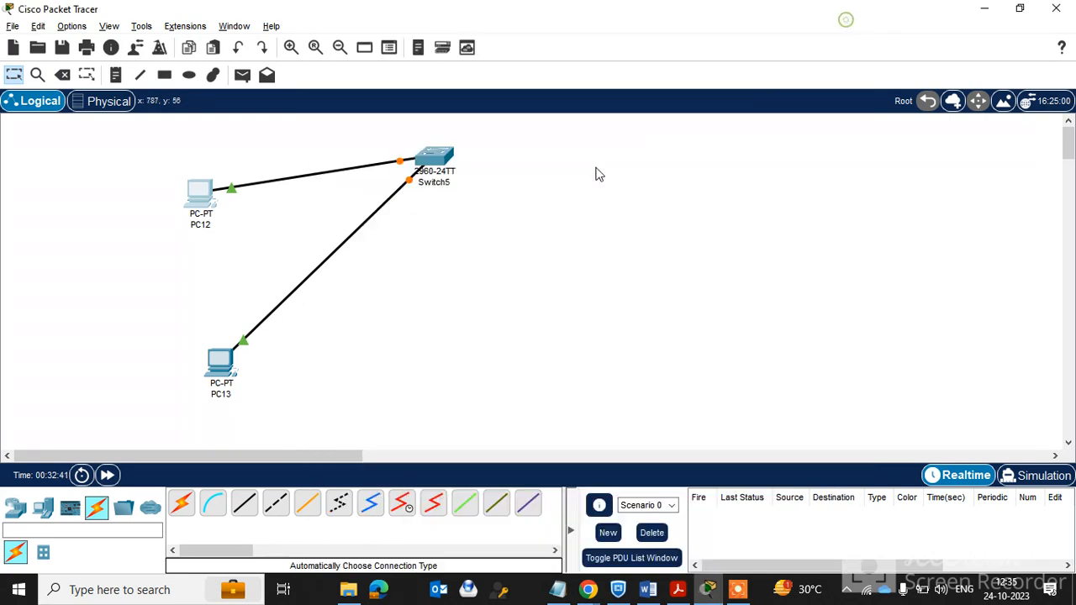
Give the lower PC, PC13, the static IPv4 address 192.168.100.2 with subnet mask 255.255.255.0 and close its window.
click(222, 362)
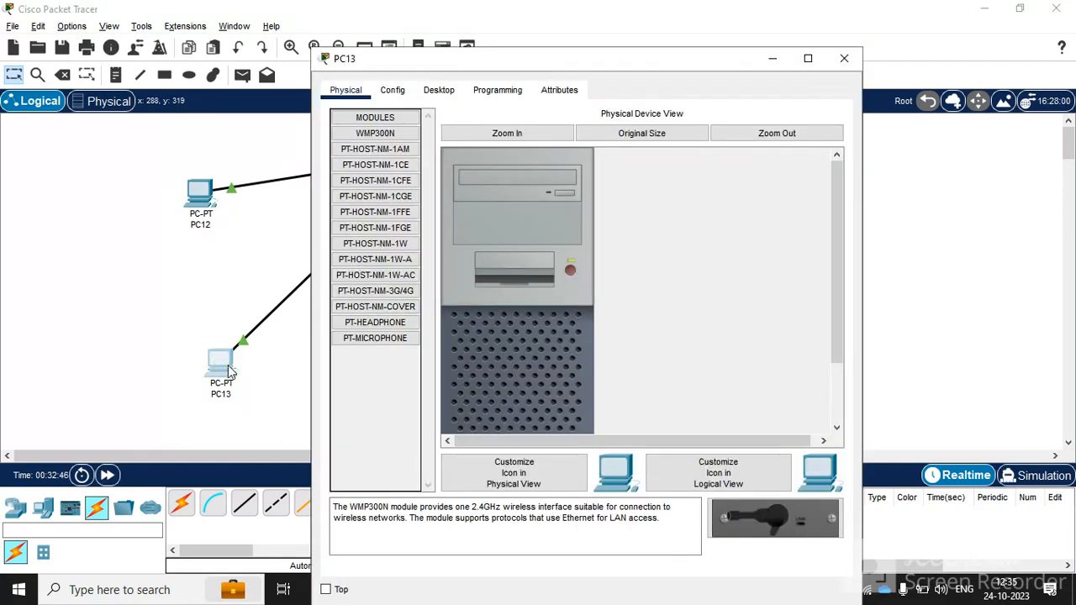
click(438, 89)
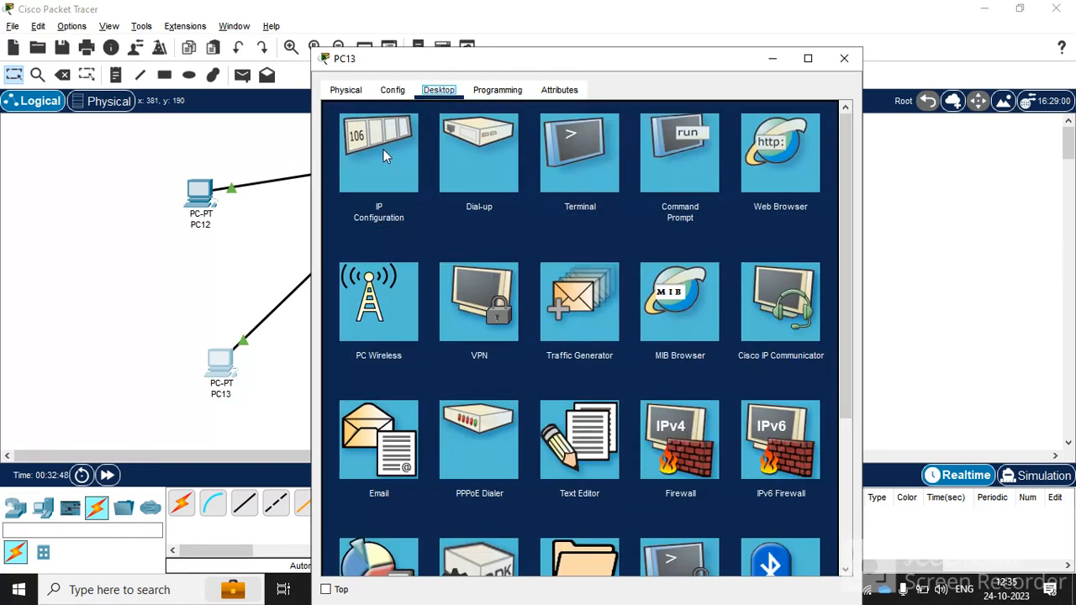
click(383, 148)
click(525, 201)
text(1)
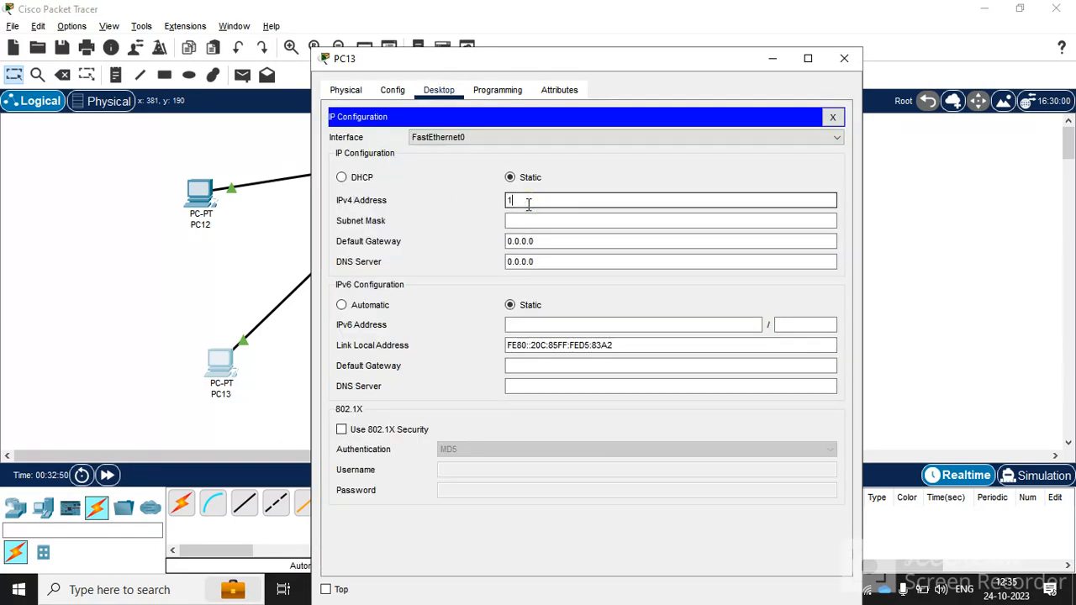
text(92.)
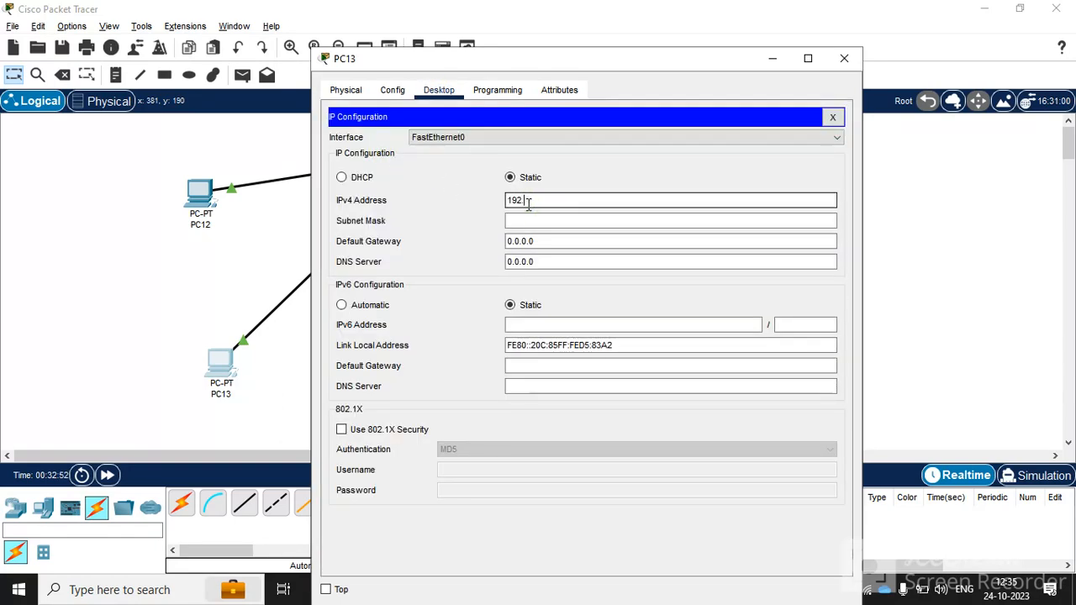
text(168.)
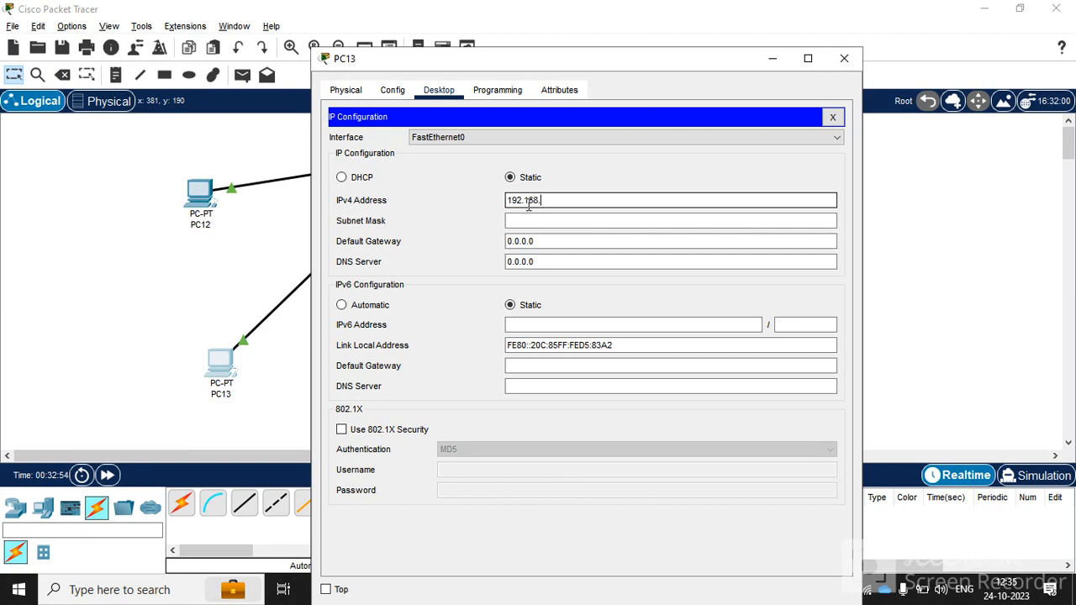
text(100.2)
click(530, 220)
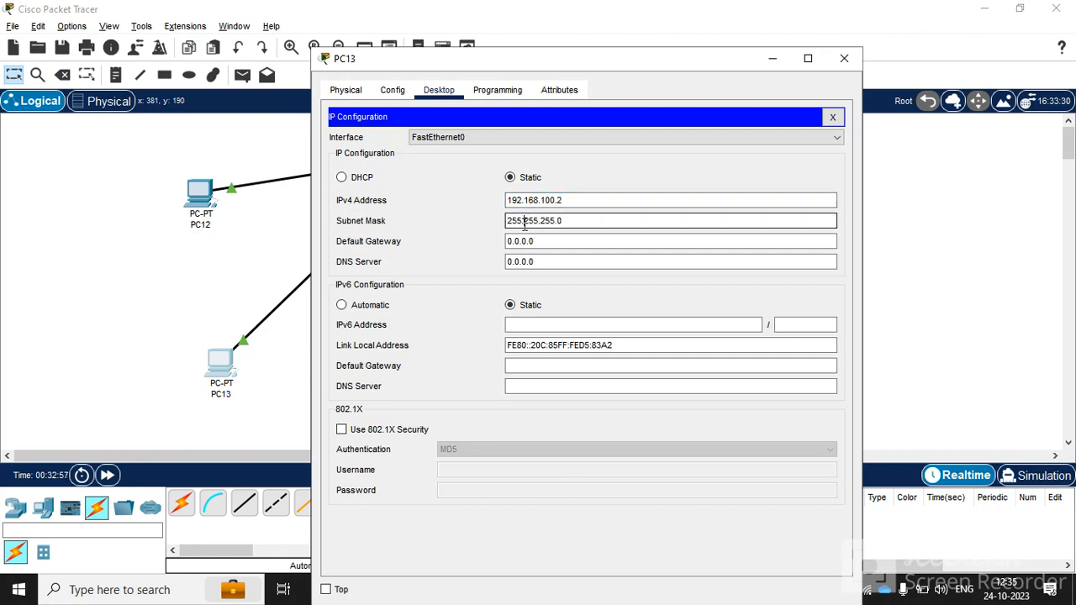
click(844, 58)
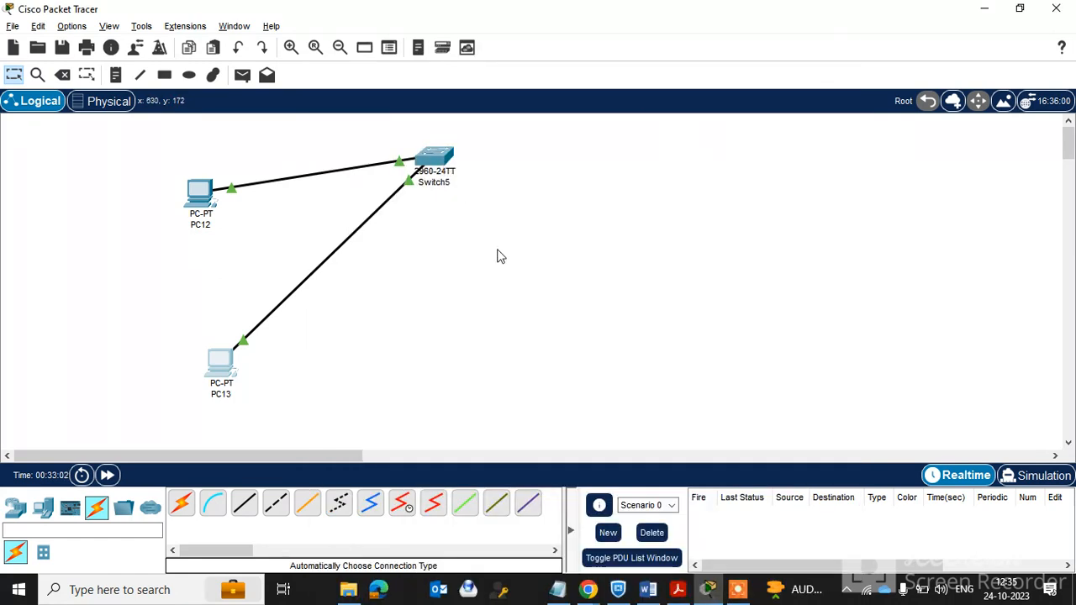
Open the switch's command line beside the topology and enter privileged mode with enable.
click(434, 156)
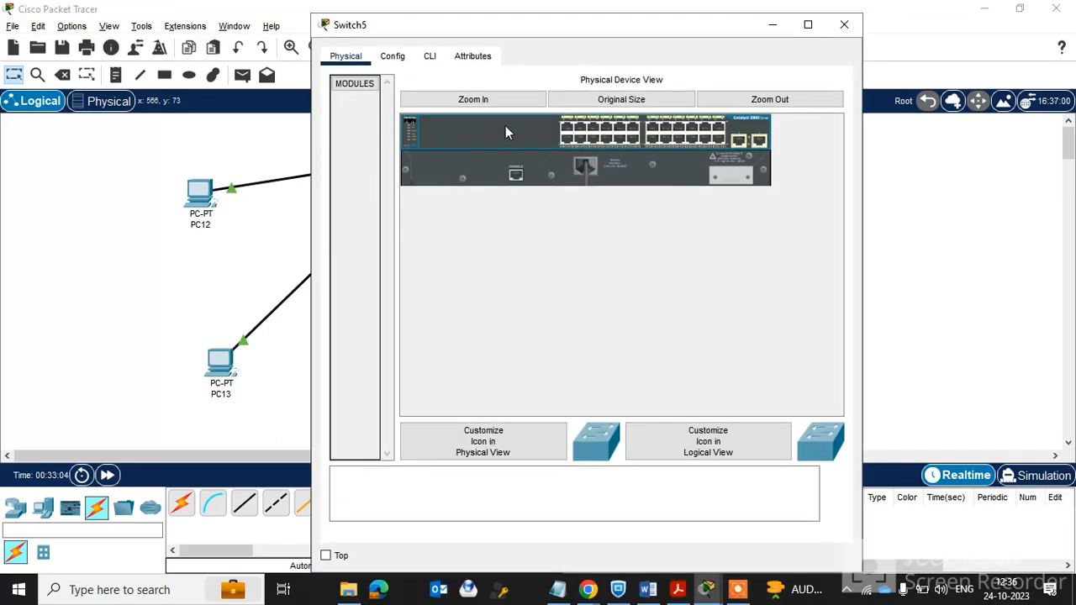
click(429, 56)
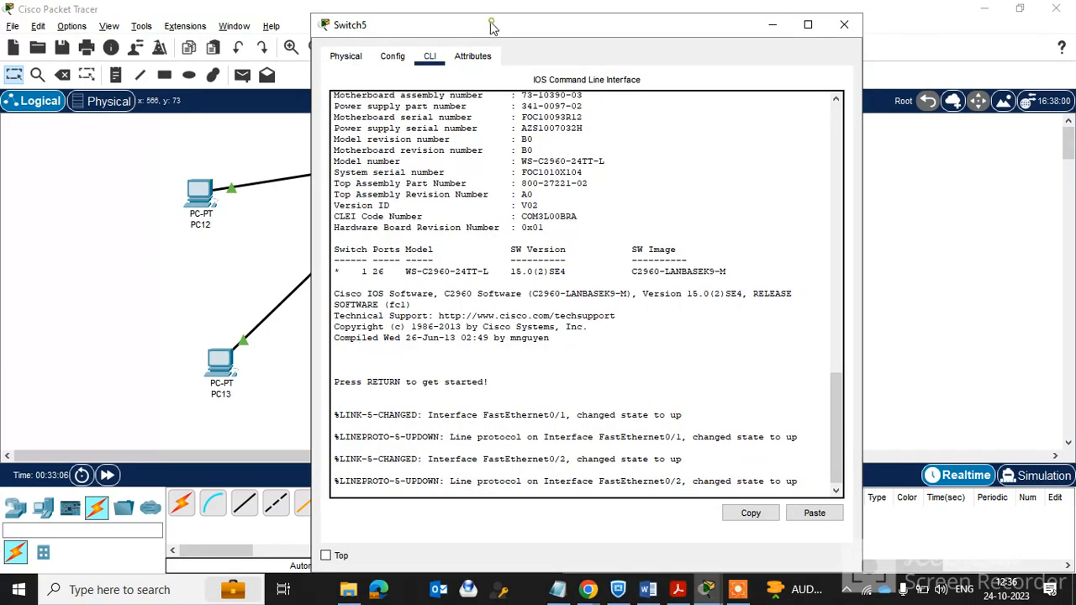
drag(492, 25, 682, 21)
key(Return)
key(Return)
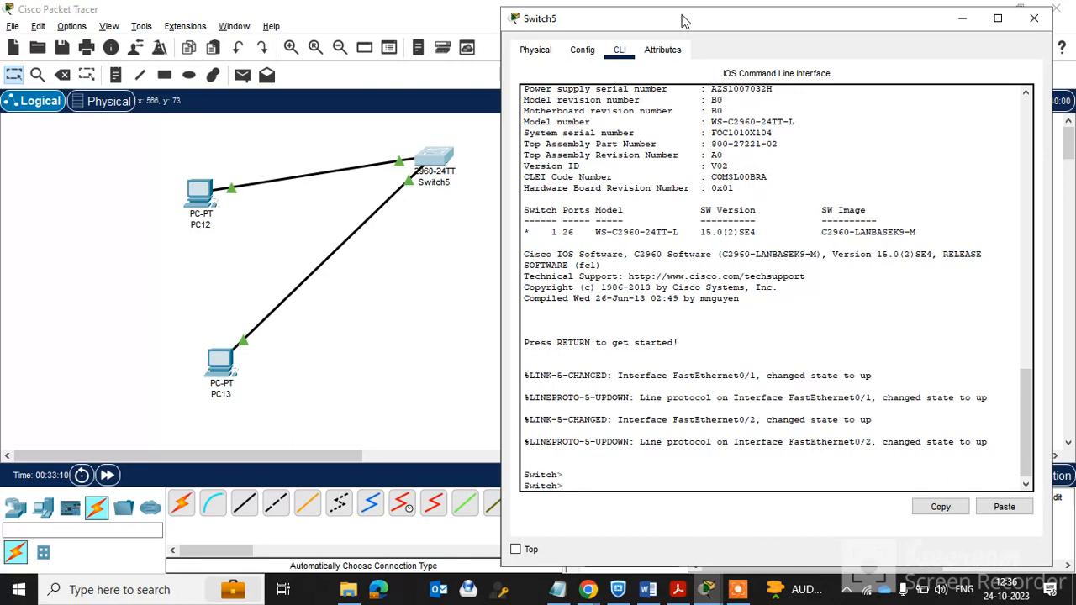
text(enable)
key(Return)
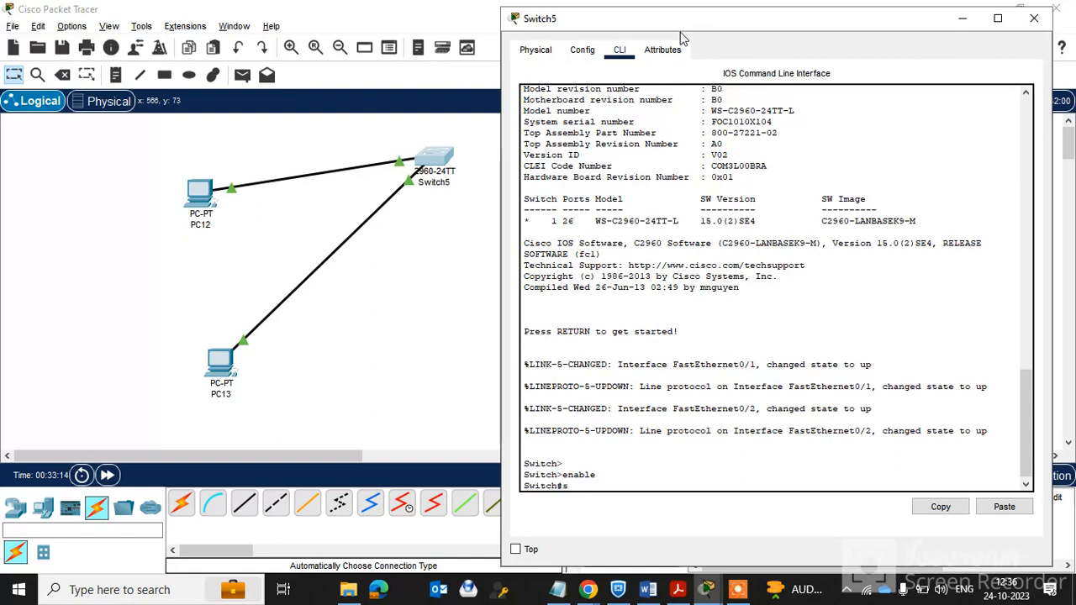
Run show vlan on the switch and examine the default VLAN's status and assigned ports.
text(show)
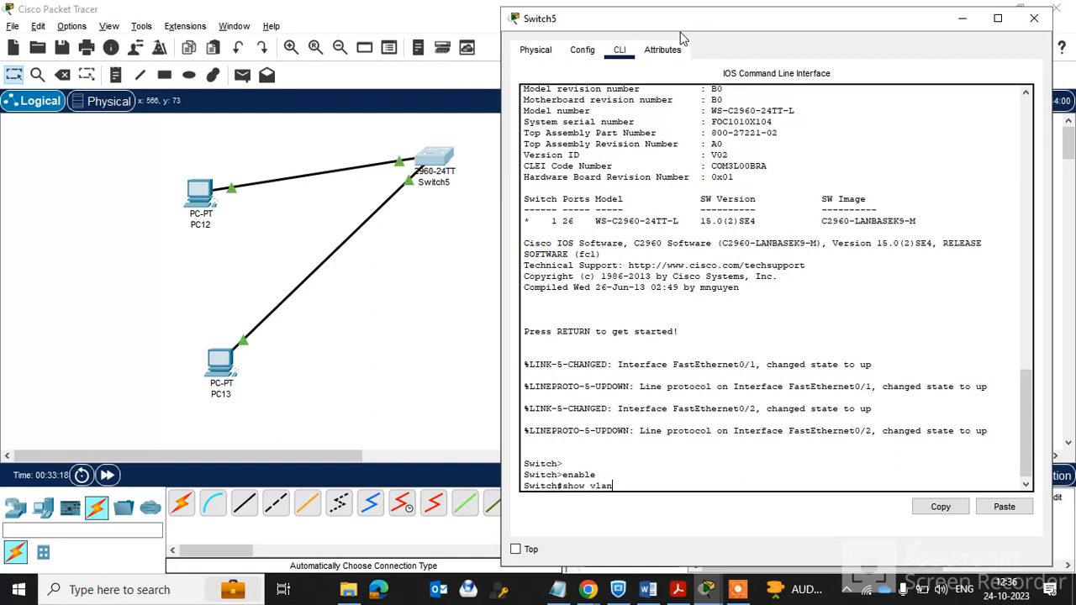
text( vlan)
key(Return)
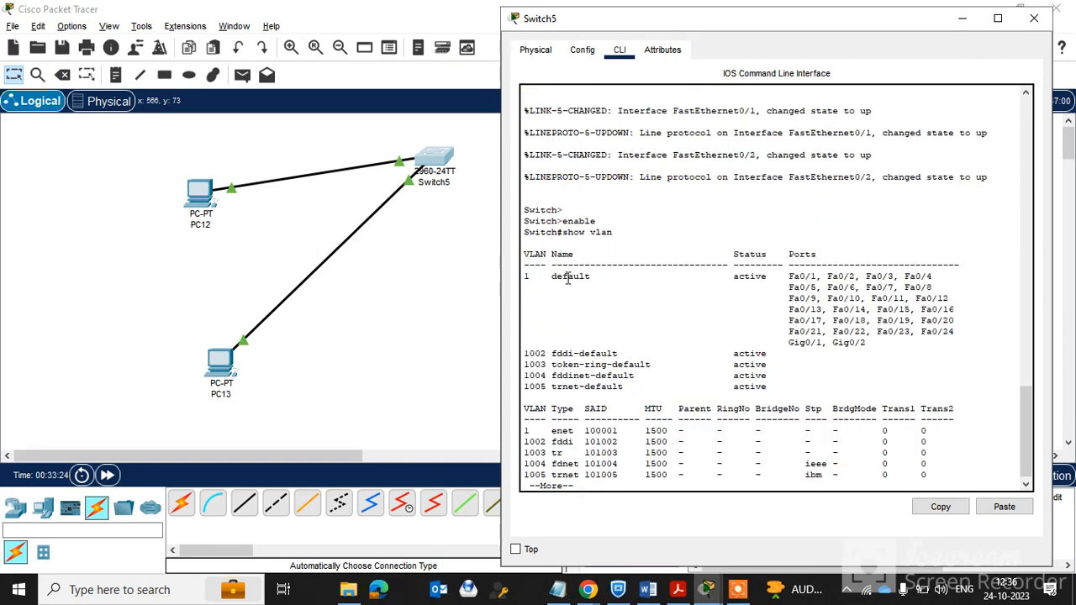
double_click(748, 277)
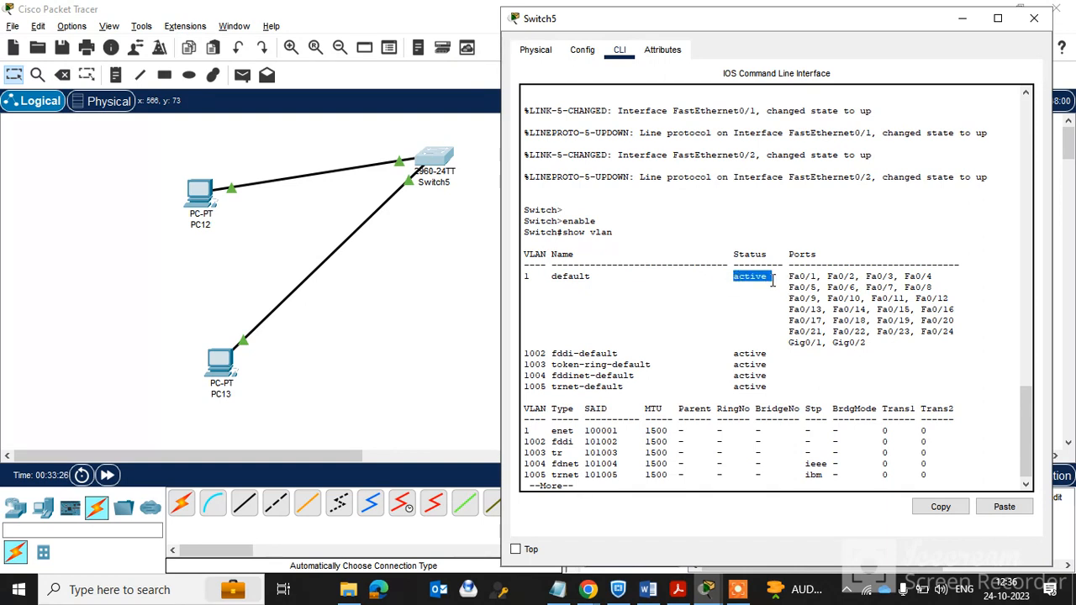
drag(793, 276, 851, 345)
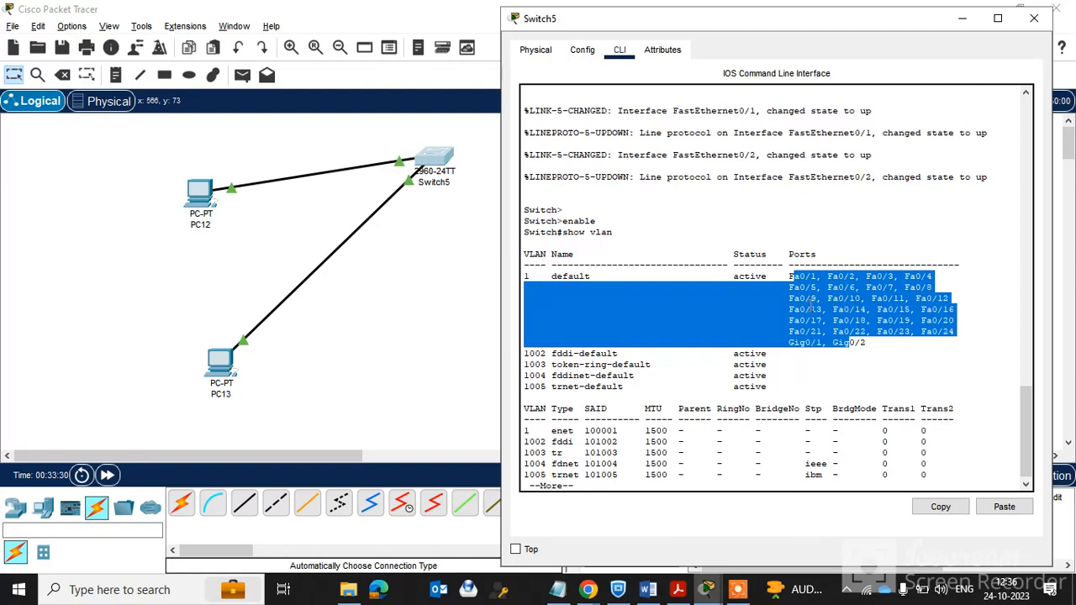
click(845, 318)
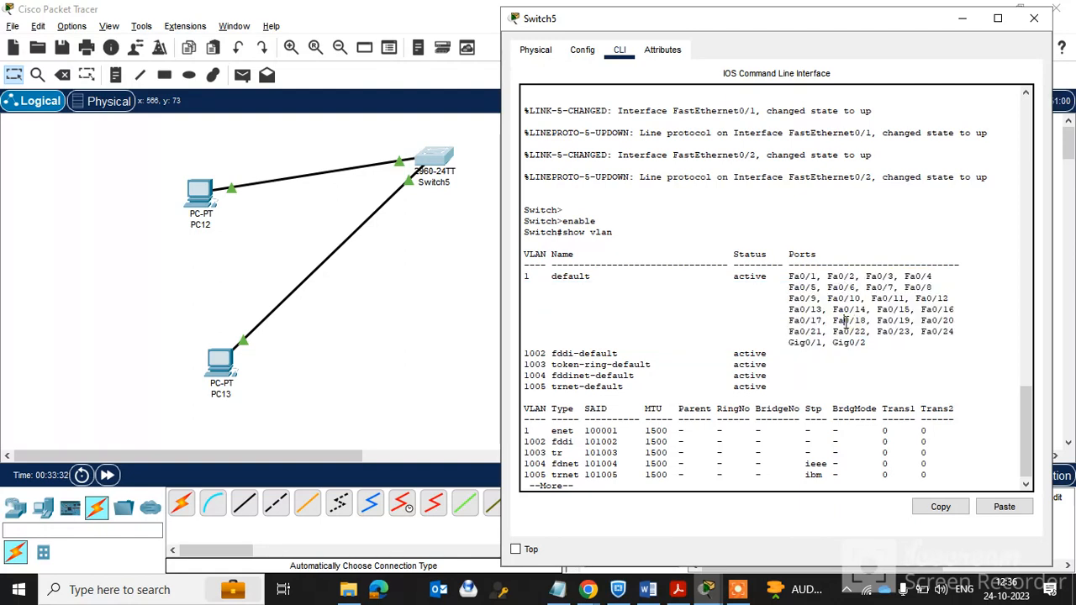
Page through the rest of the show vlan output until the switch's privileged prompt returns.
drag(956, 332, 929, 336)
click(924, 338)
key(Return)
key(Return)
key(Return)
key(Return)
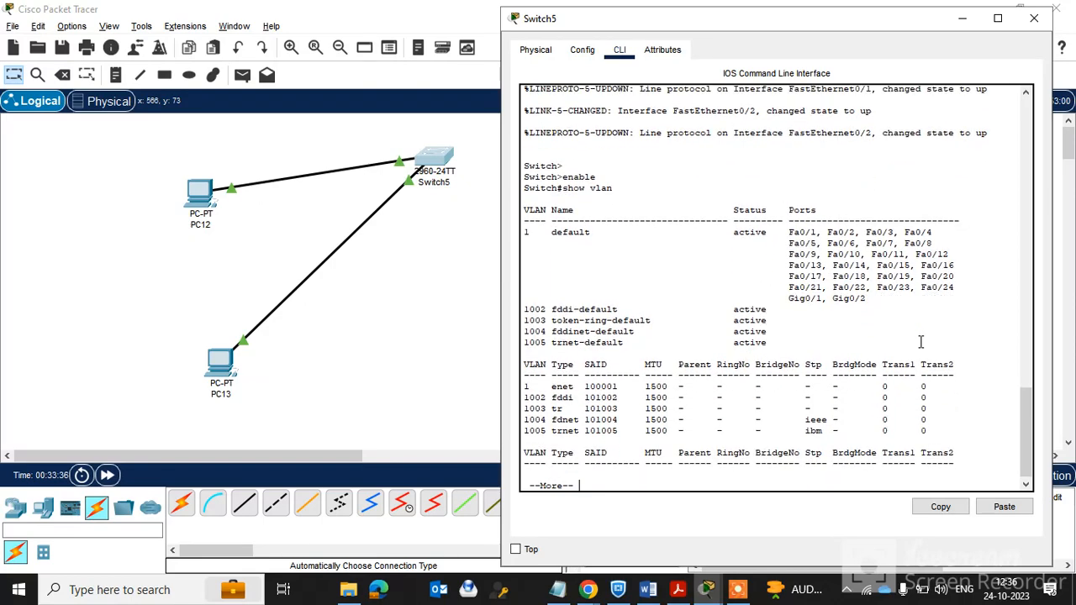
key(Return)
key(Return)
key(Return)
key(Return)
key(Return)
key(Return)
key(Return)
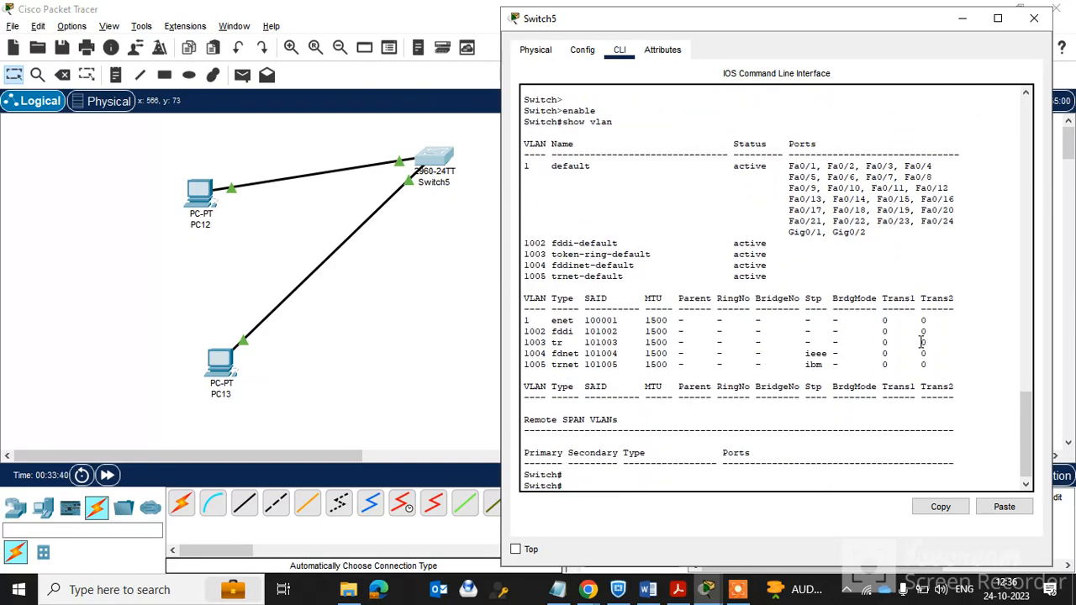
Enter global configuration mode with config terminal and create VLAN 10 with the name HR.
text(confi)
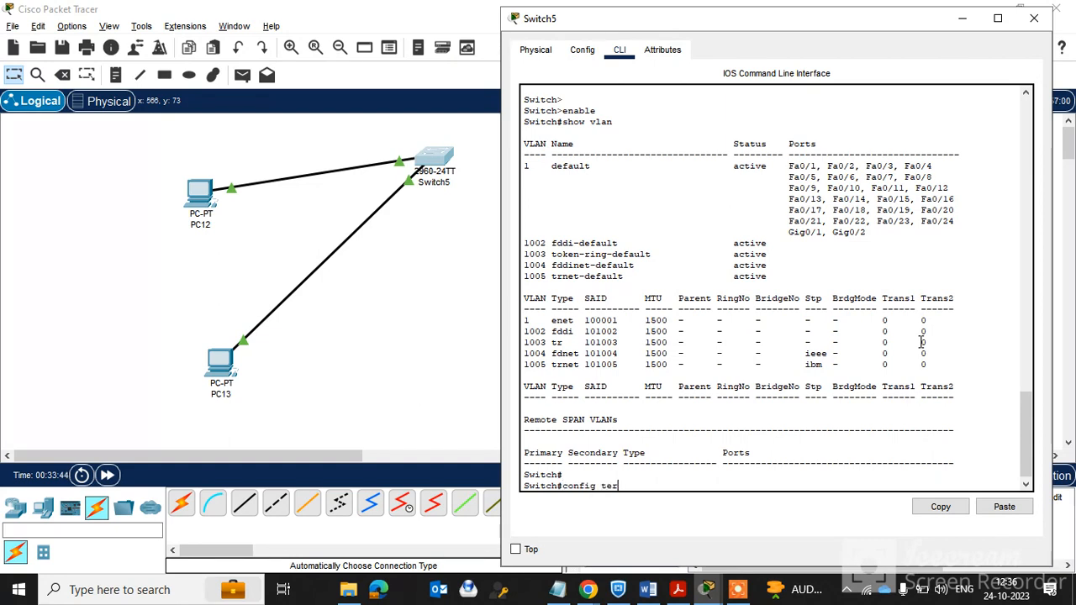
text(g ter)
key(Tab)
key(Return)
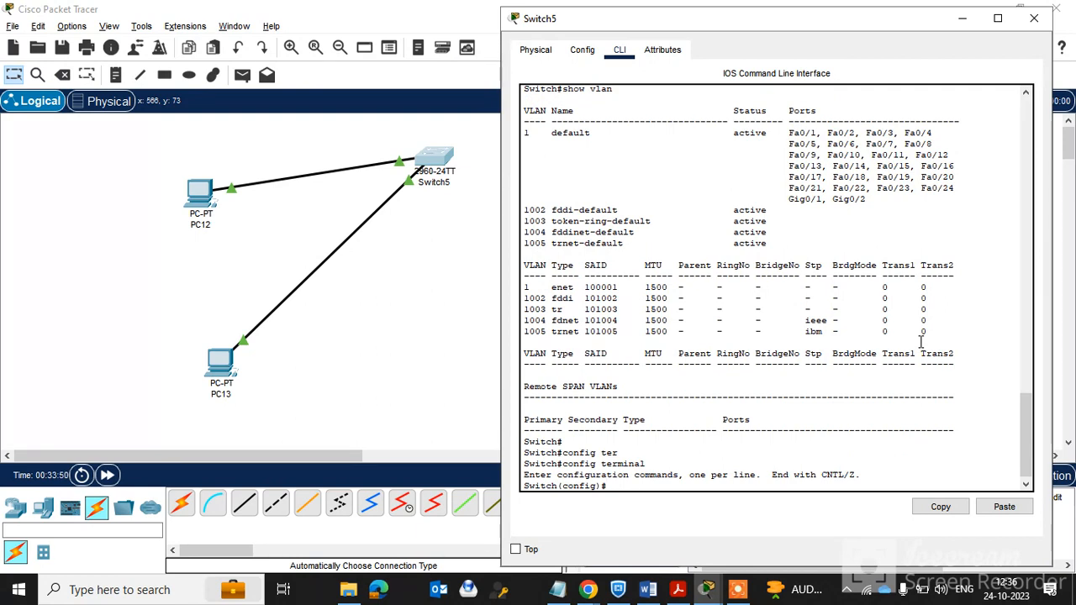
text(vlan )
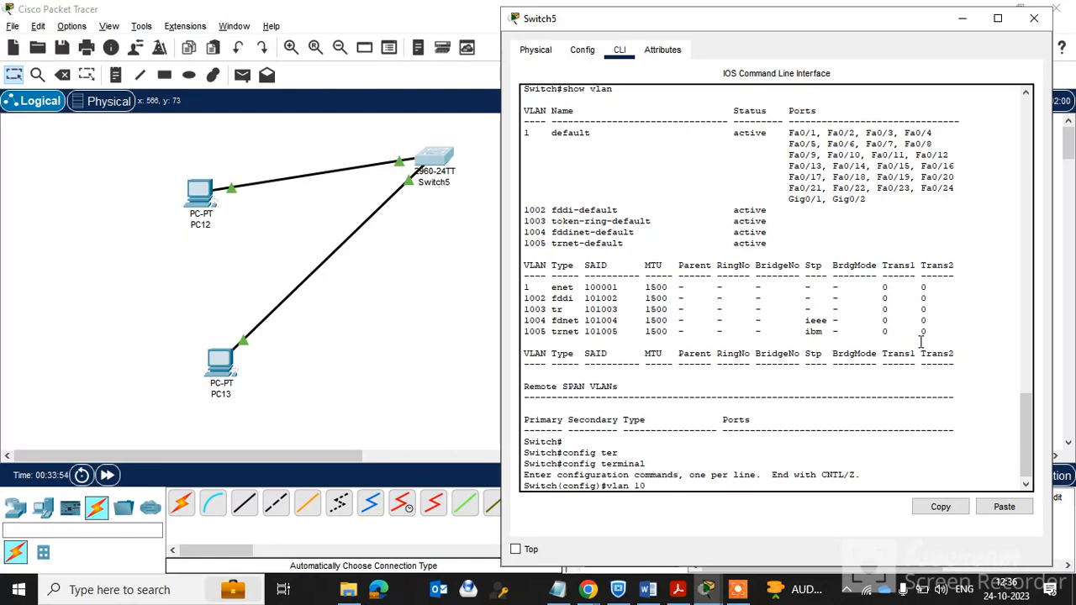
text(10)
key(Return)
text(name HR)
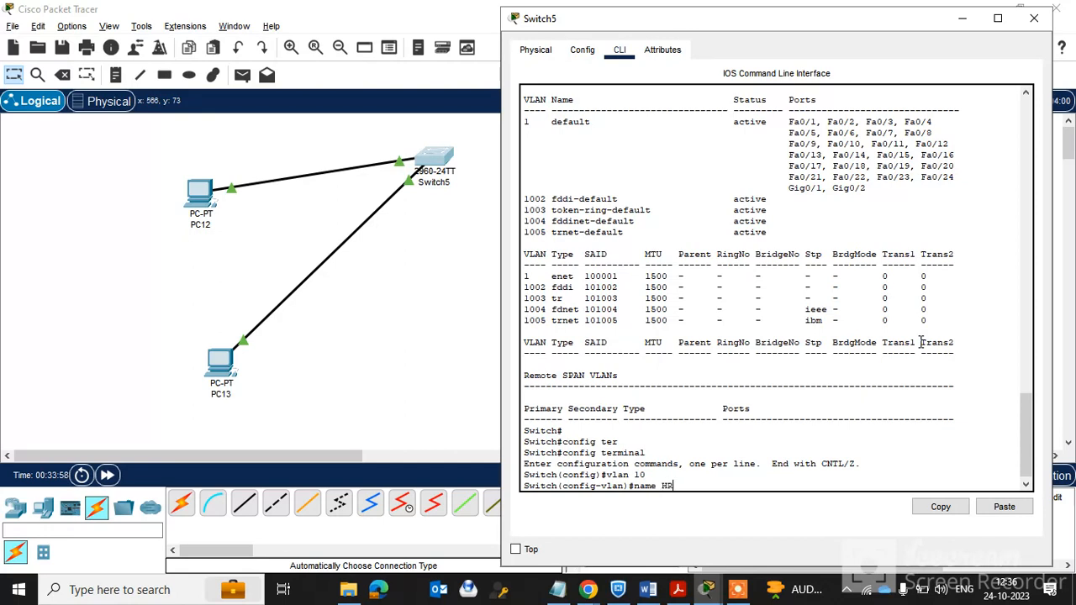
key(Return)
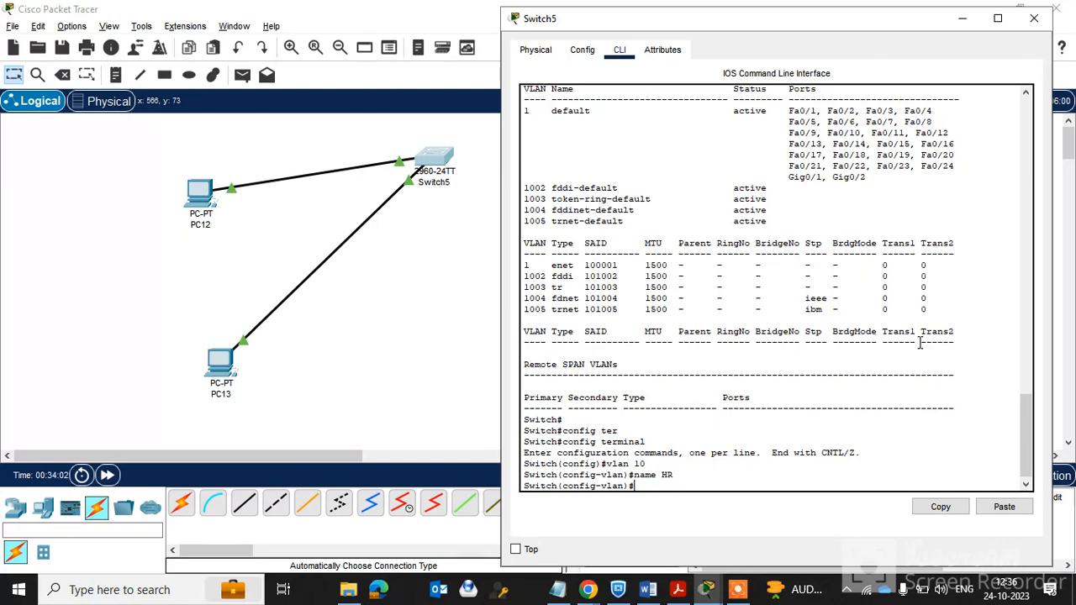
Create VLAN 20 with the name IT and return to privileged mode with end.
text(vlan 20)
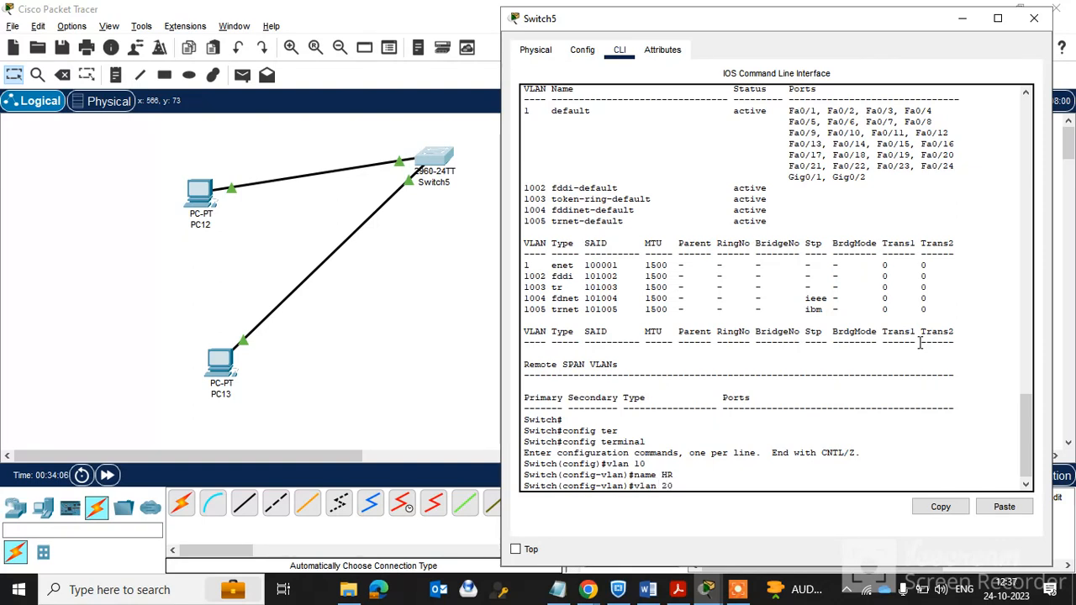
key(Return)
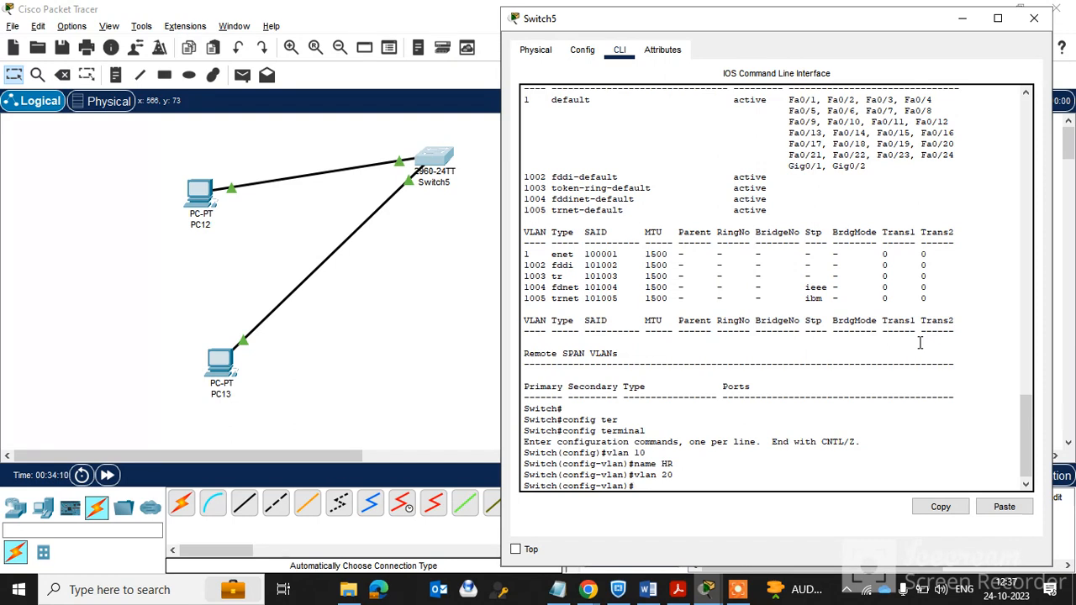
text(name IT)
key(Return)
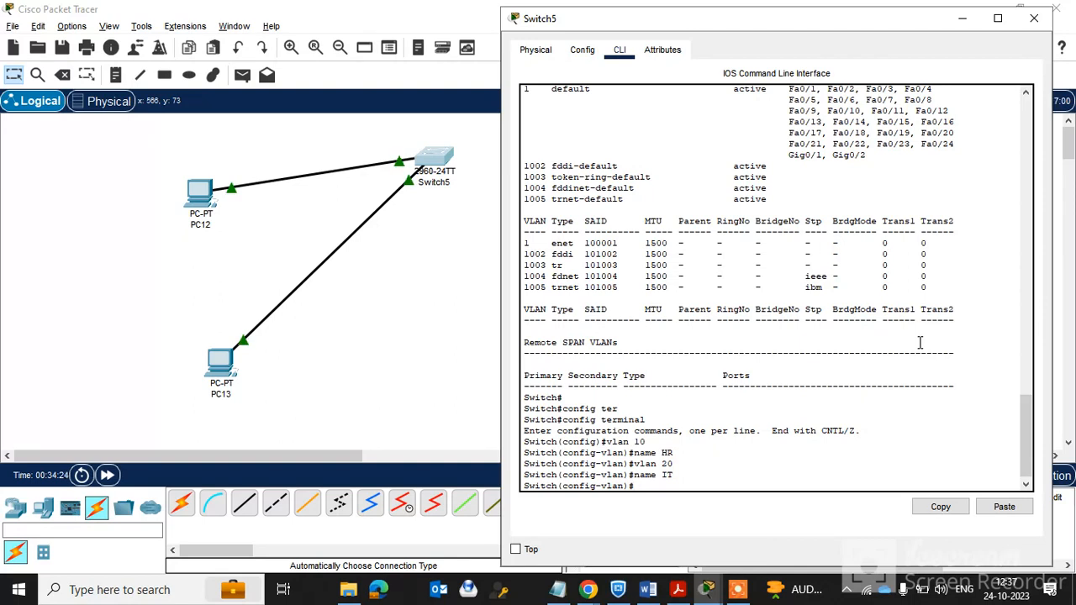
text(nd)
key(Return)
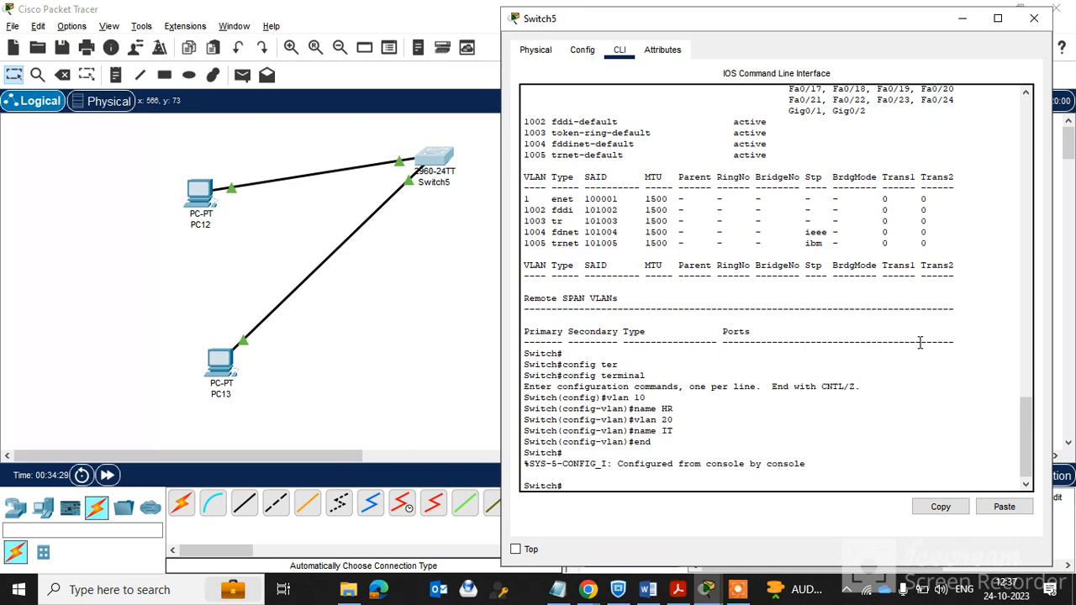
Run show vlan and examine the entries for VLANs 10 and 20, paging through to the end of the output.
text(show vlan)
key(Return)
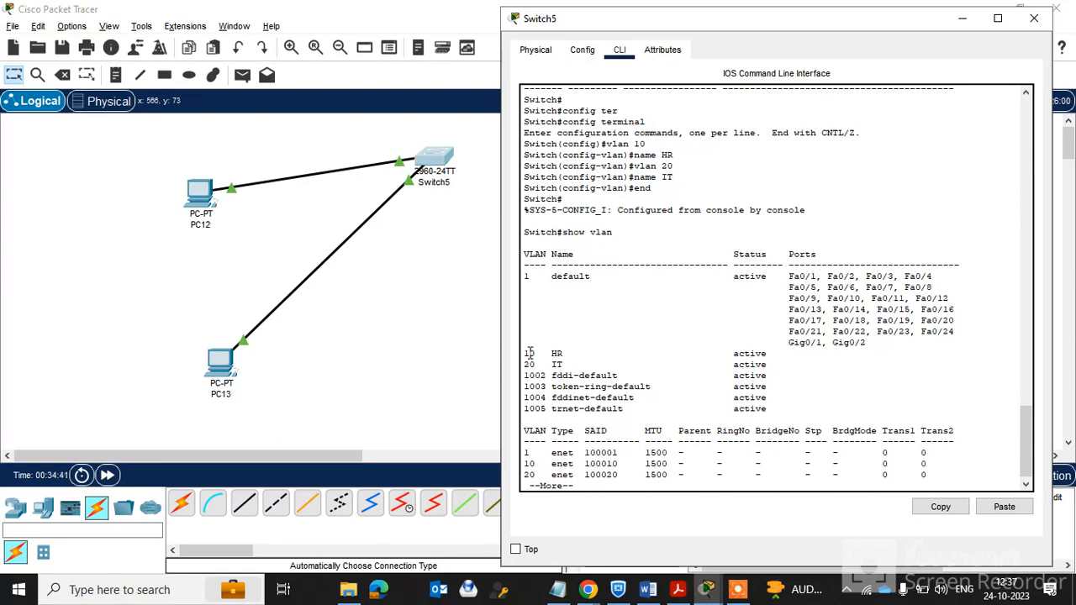
drag(523, 353, 552, 365)
click(571, 363)
key(space)
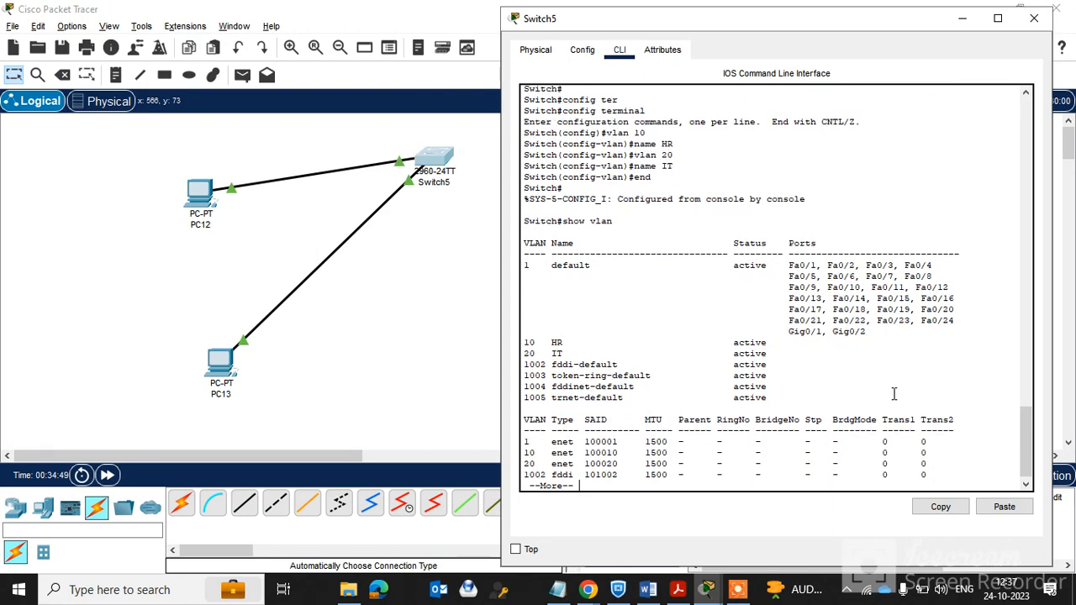
key(Return)
key(Return)
key(Return)
key(Return)
key(Return)
key(Return)
key(Return)
key(Return)
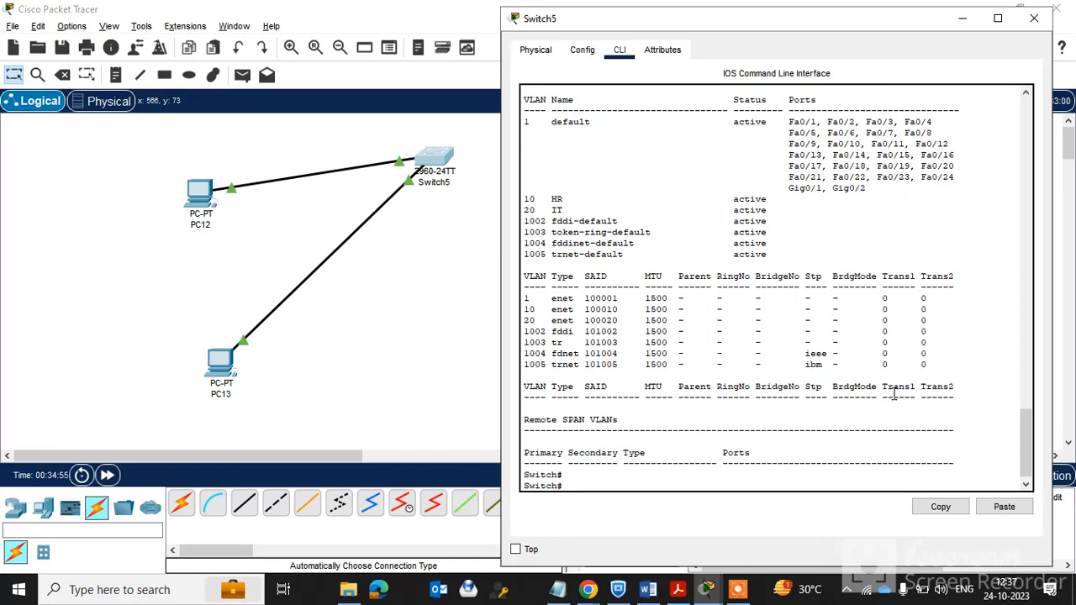
Enter global configuration mode, select interface fa0/1 and set it to access mode with switchport mode access.
text(config ter)
key(Tab)
key(Return)
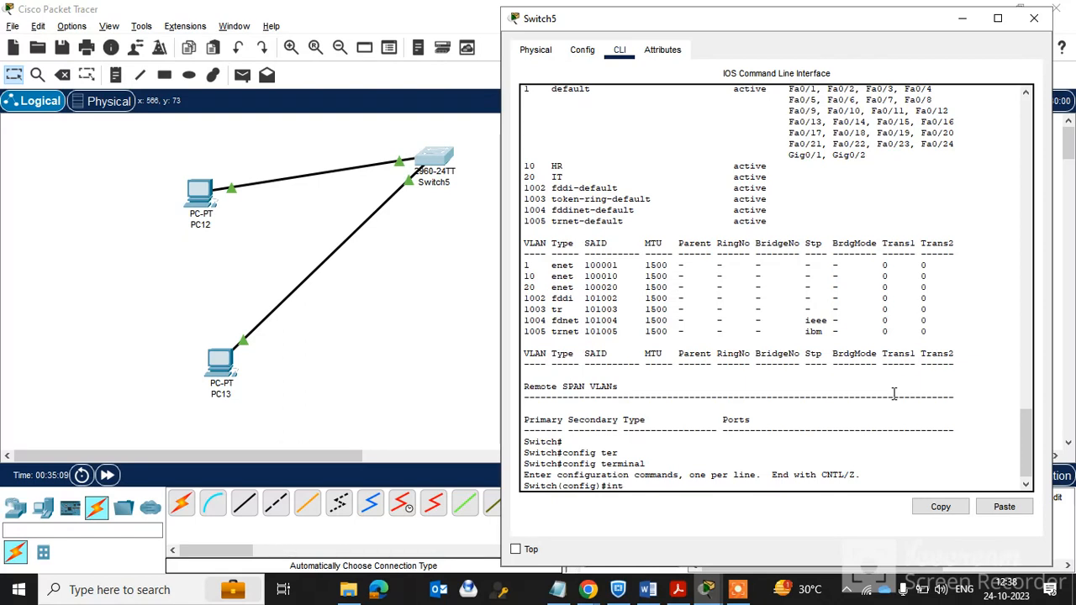
key(Tab)
text(fa)
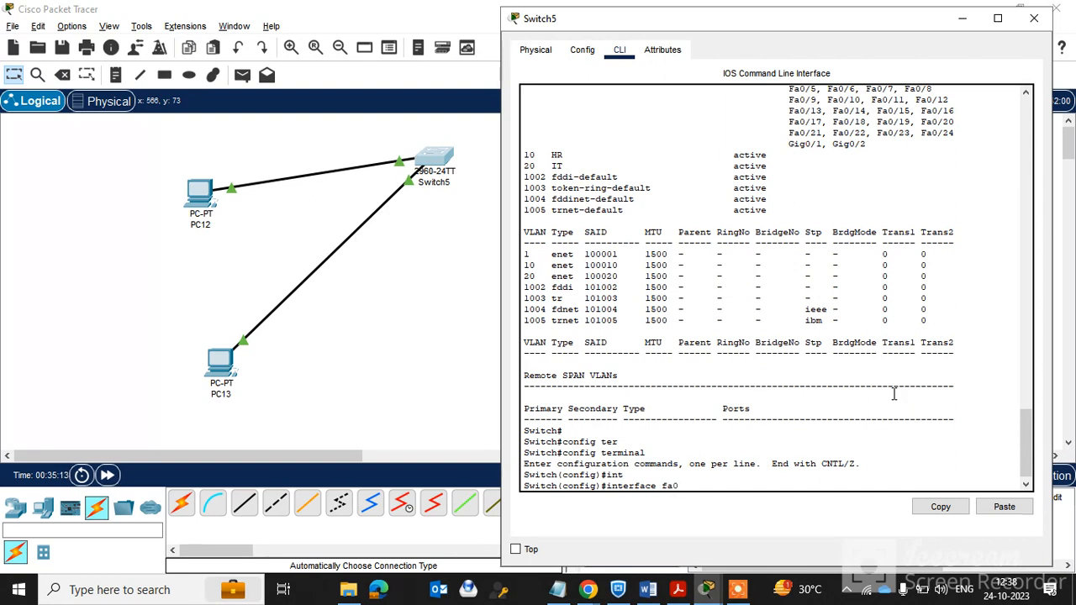
text(0/1)
key(Return)
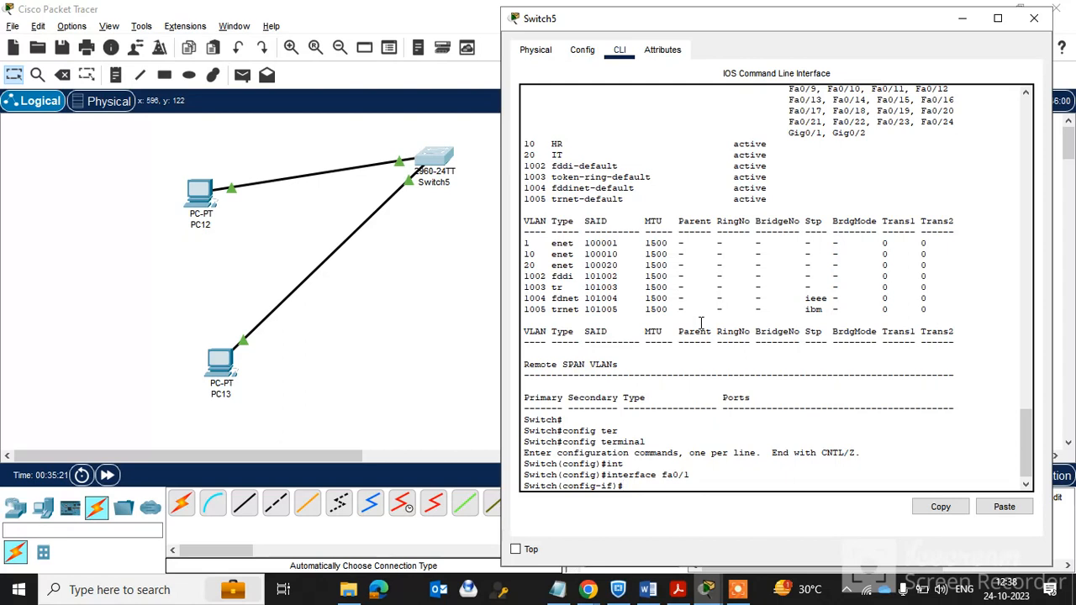
text(switchport mode access)
key(Return)
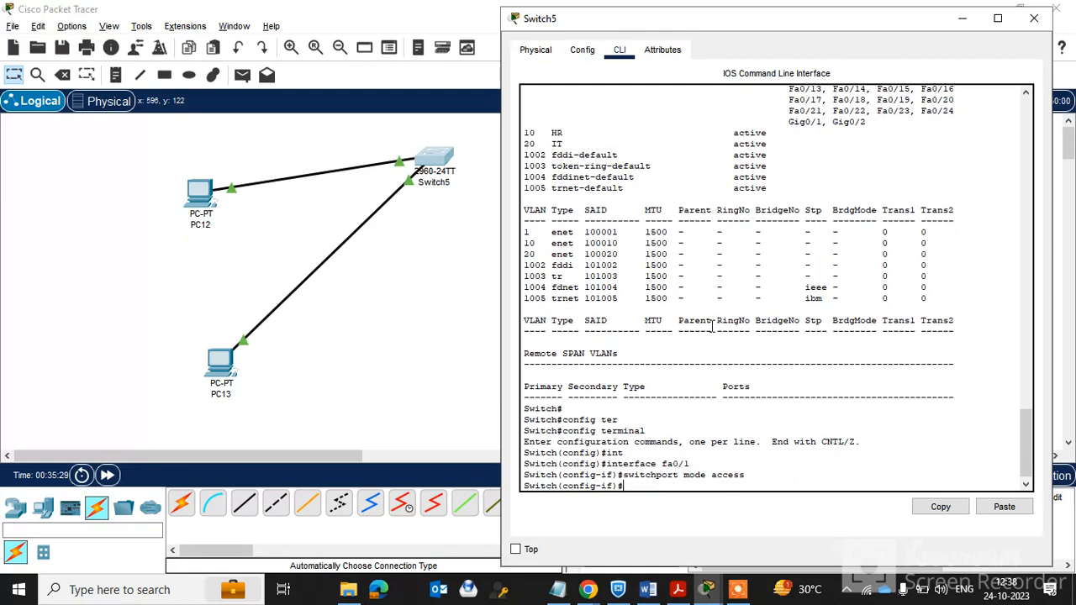
Try to put interface fa0/1 in VLAN 10 with switchprt access vlan 10, switchprt access vlan10 and switchport vlan 10.
text(switch prt access vlan 10)
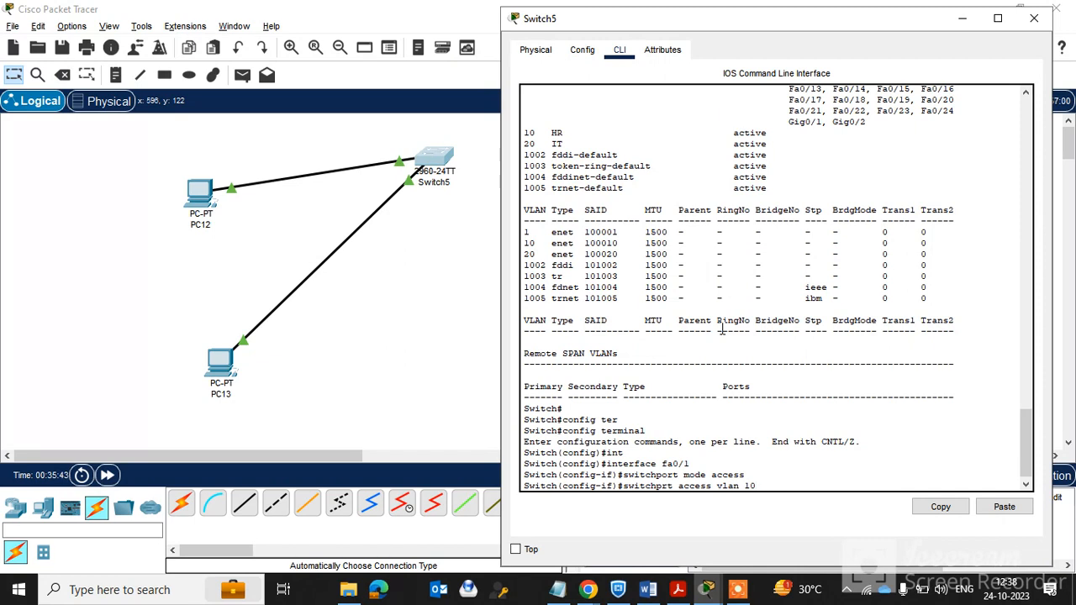
key(Return)
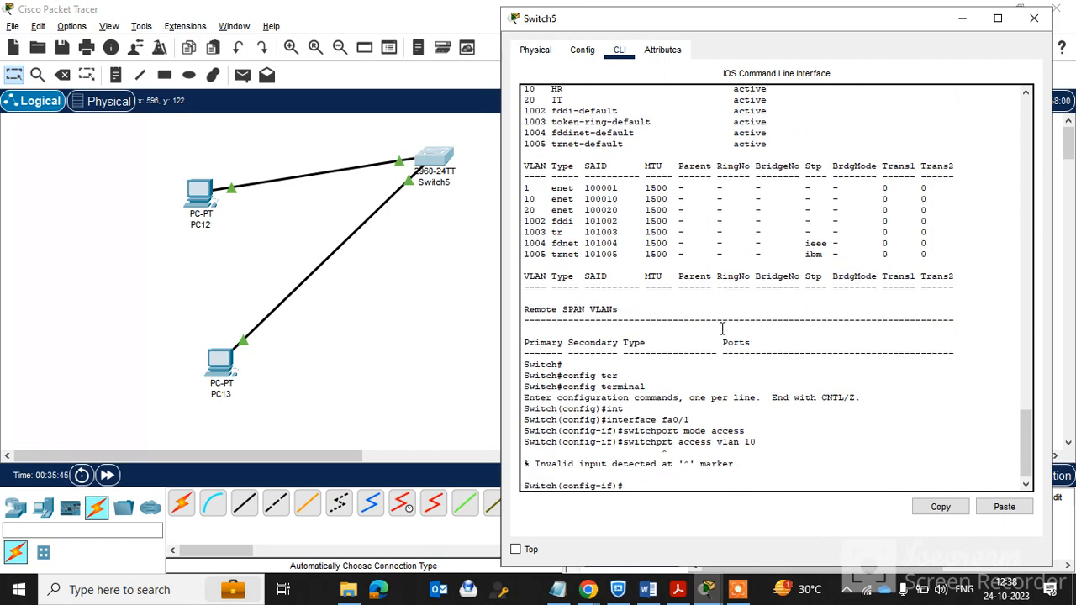
key(Up)
key(BackSpace)
key(BackSpace)
text(10)
key(Return)
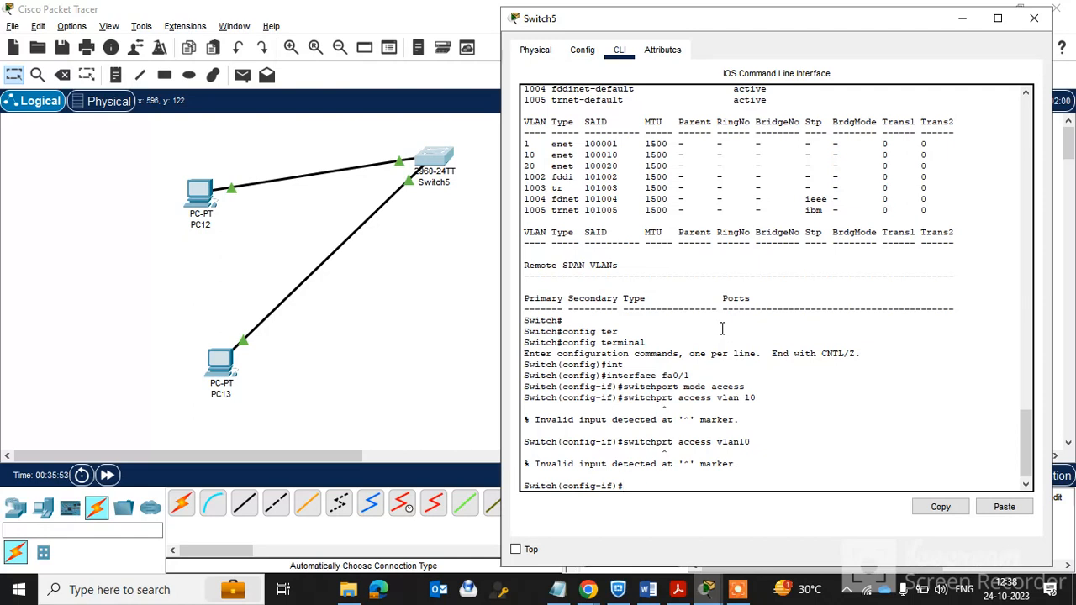
key(Up)
key(BackSpace)
key(BackSpace)
key(BackSpace)
key(BackSpace)
key(BackSpace)
key(BackSpace)
key(BackSpace)
key(BackSpace)
key(BackSpace)
key(BackSpace)
key(BackSpace)
key(BackSpace)
key(BackSpace)
key(BackSpace)
key(BackSpace)
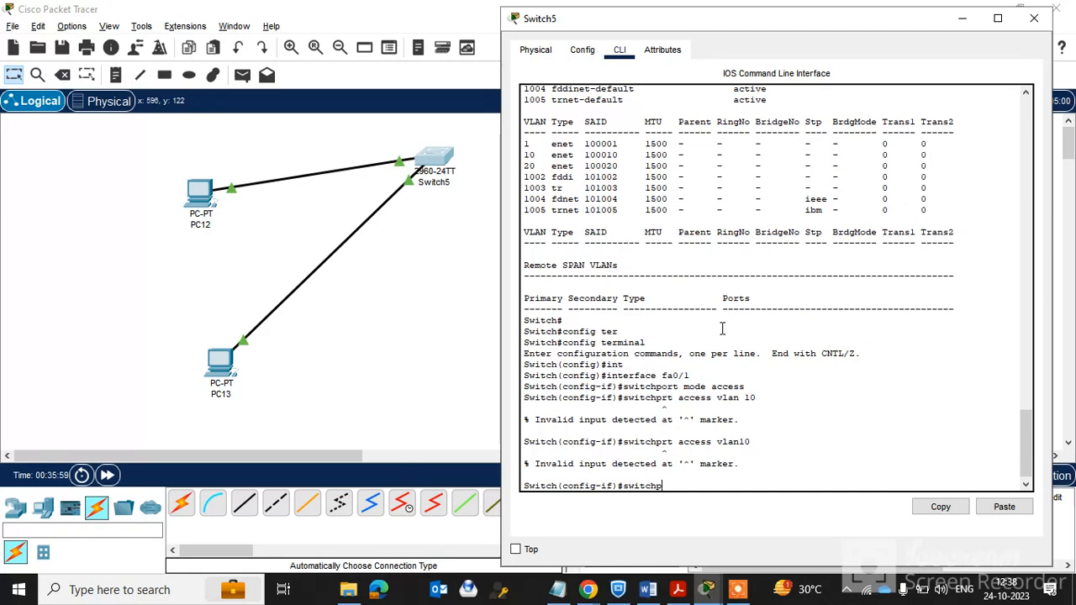
text(ort vlan 10)
key(Return)
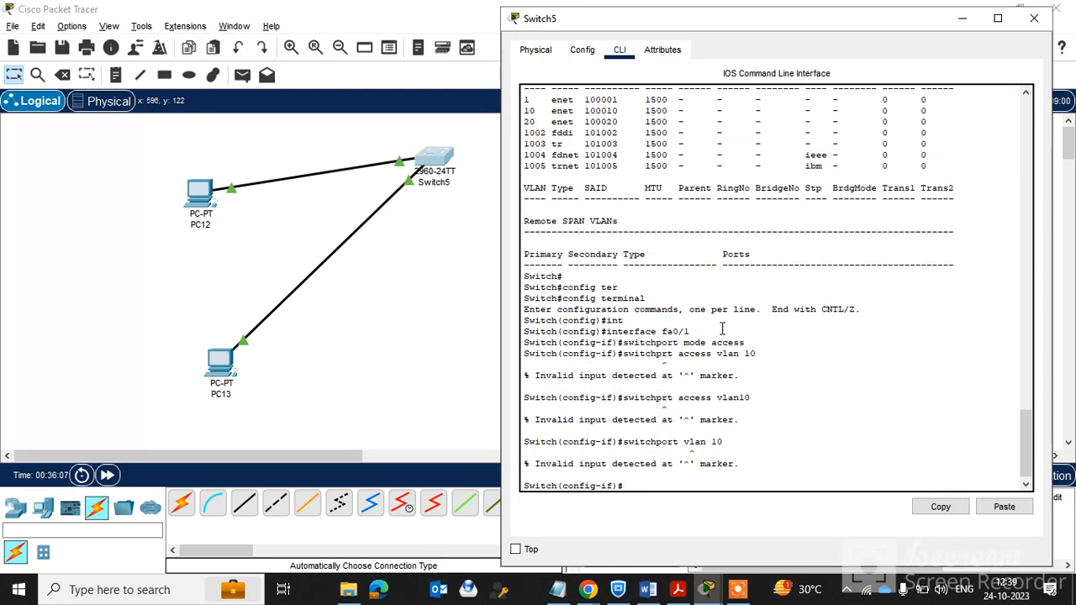
Assign interface fa0/1 to VLAN 10 with switchport access vlan 10 and exit its interface configuration.
key(Up)
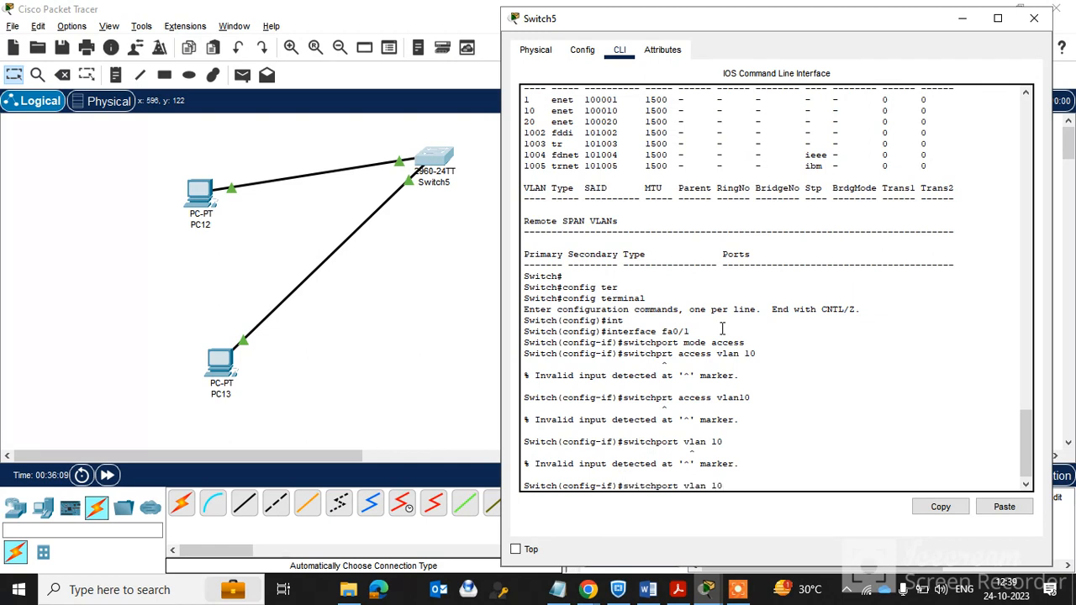
key(BackSpace)
key(BackSpace)
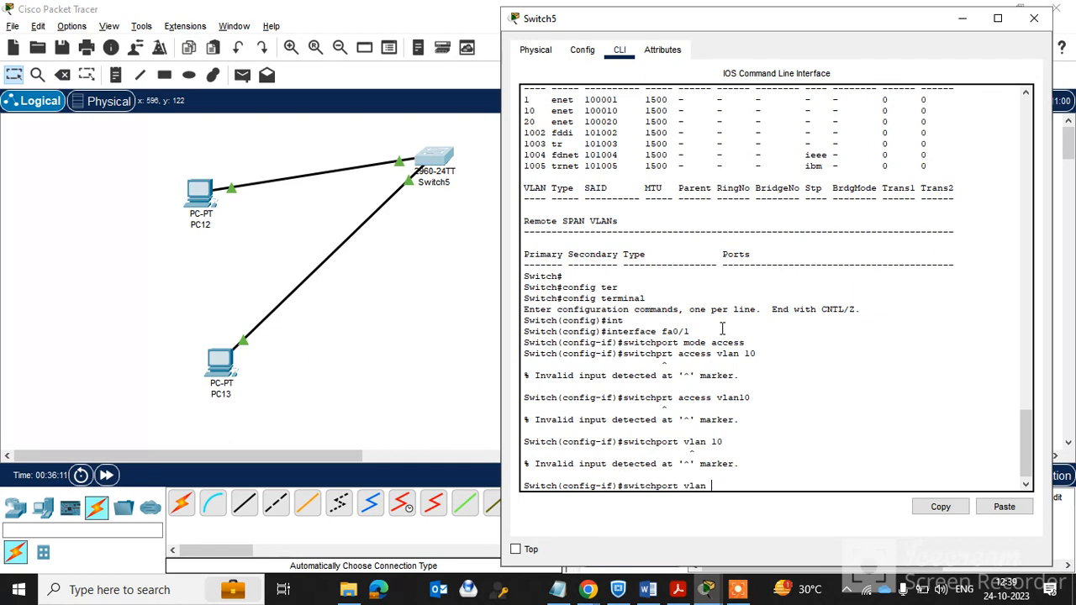
key(BackSpace)
key(BackSpace)
text(a)
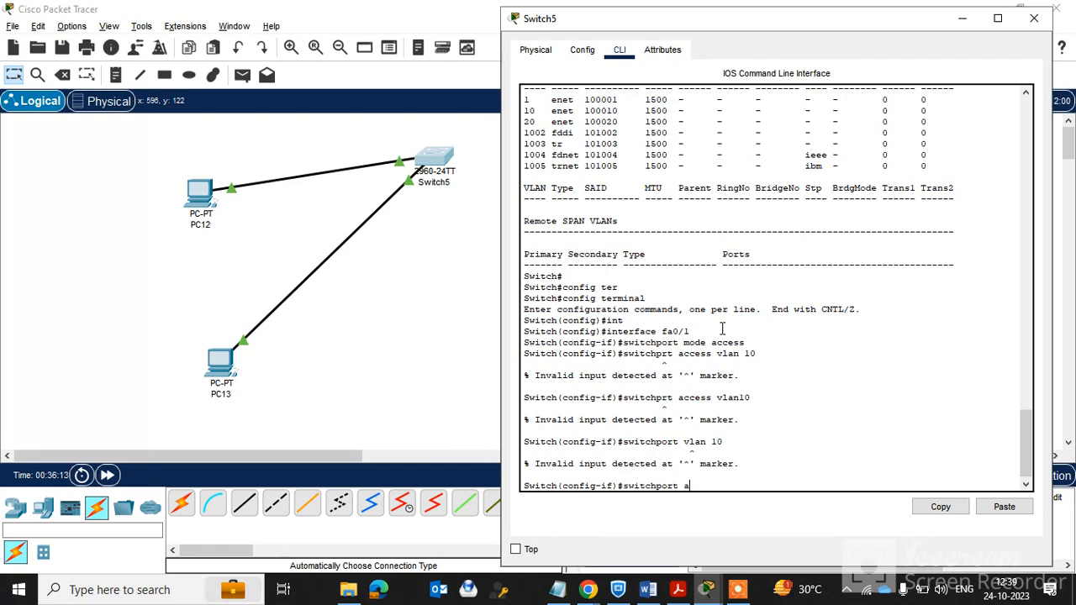
text(ccess vlan 10)
key(Return)
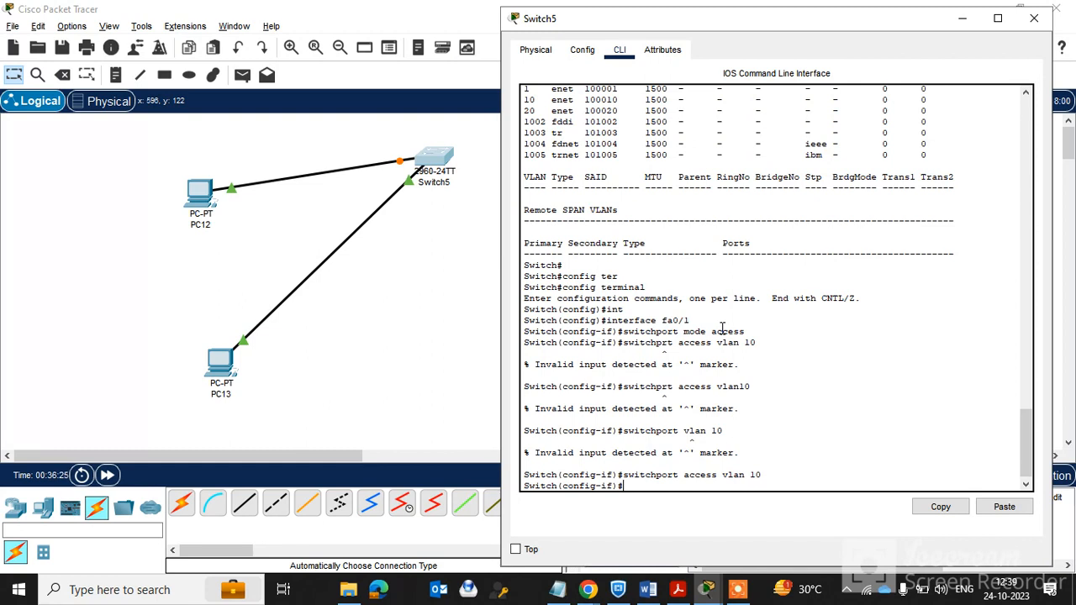
text(xit)
key(Return)
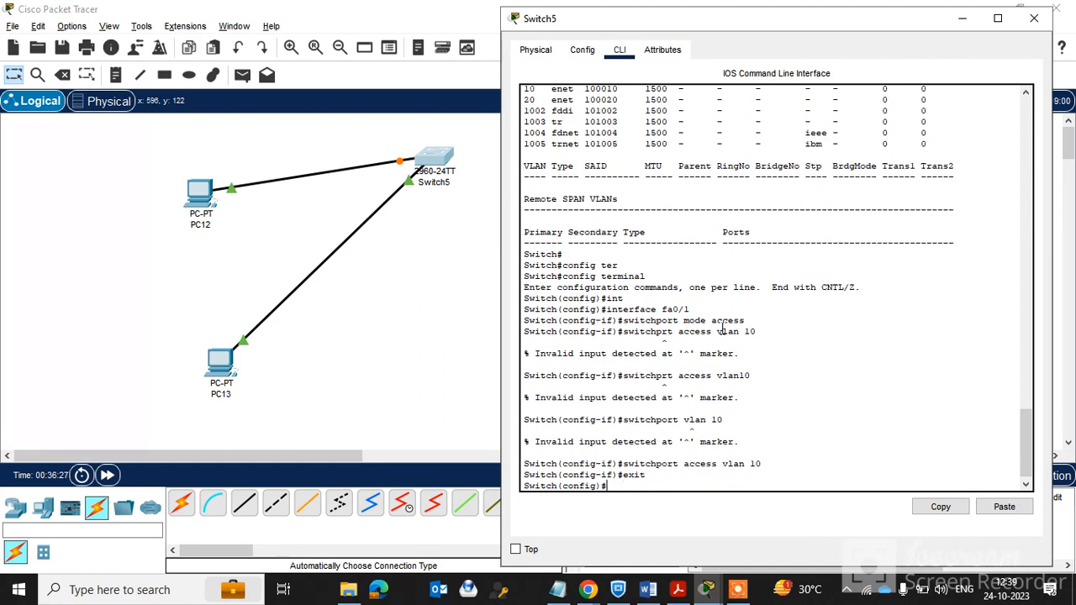
Enter the configuration of interface fa0/2 and begin its switchport command.
text(int)
key(Tab)
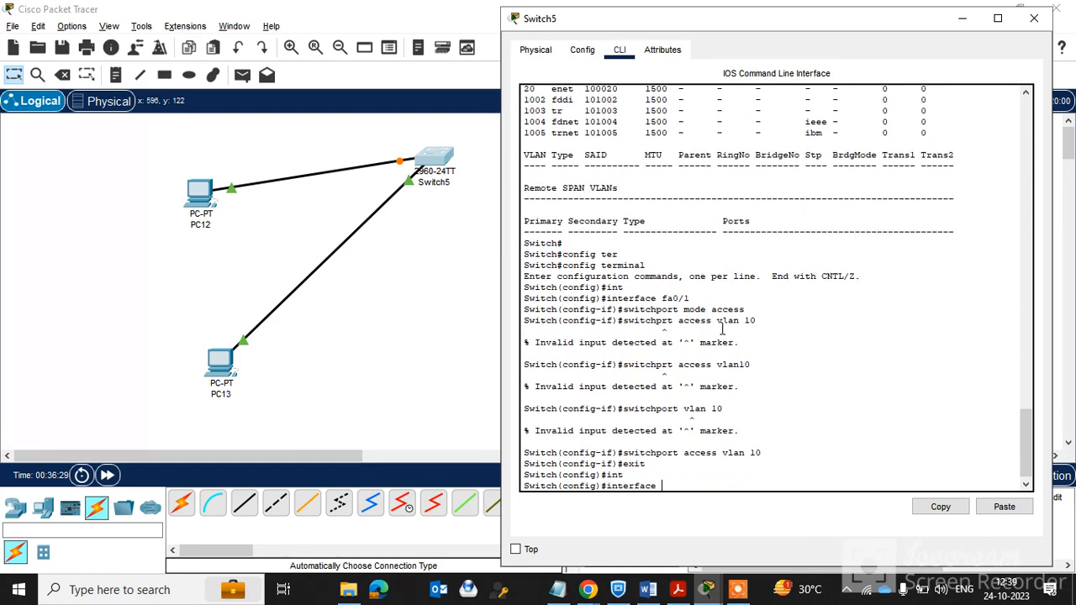
text(fa0/2)
key(Return)
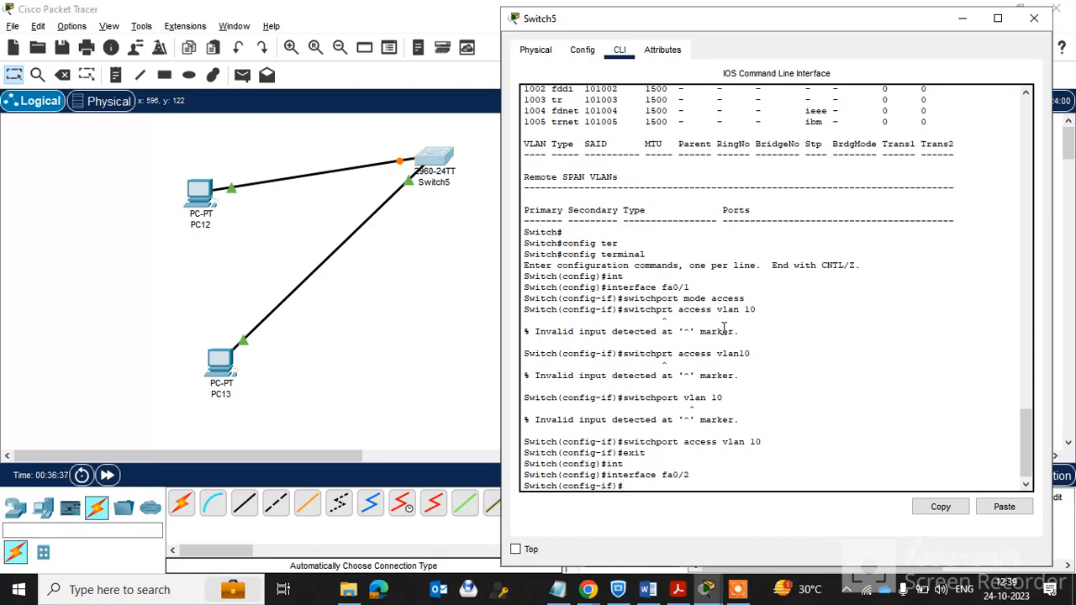
text(switchport)
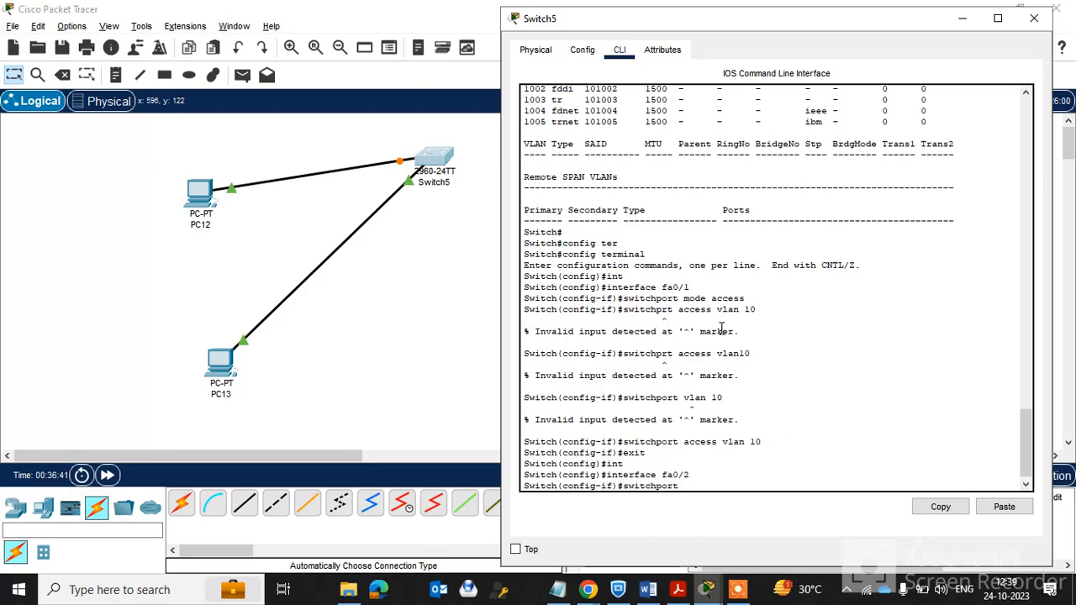